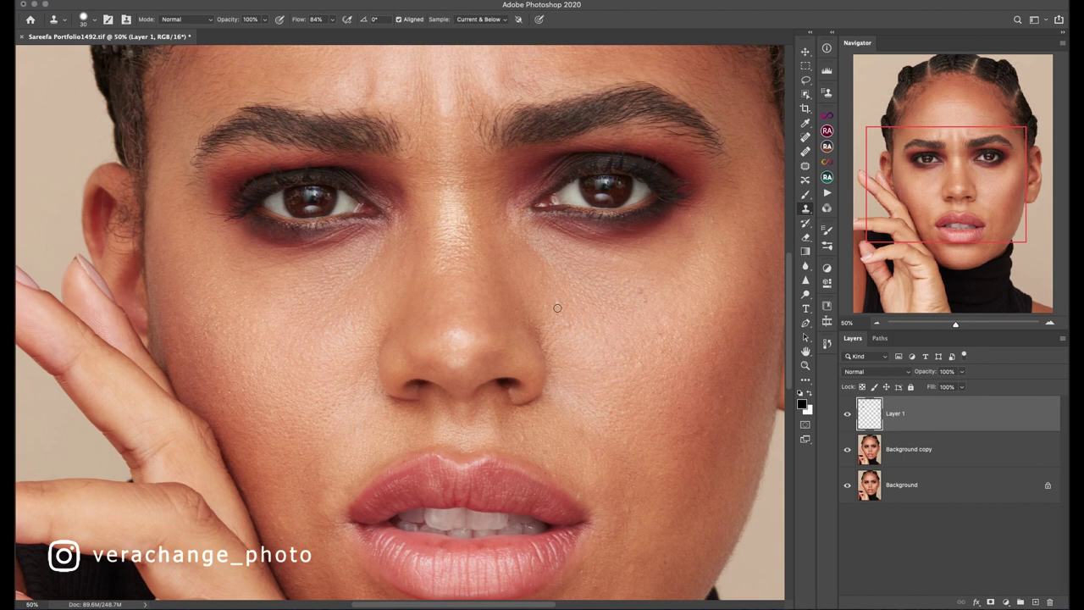
Step: Clone out the small spot on the cheek below the right-hand eye on Layer 1
click(645, 290)
drag(716, 256, 574, 181)
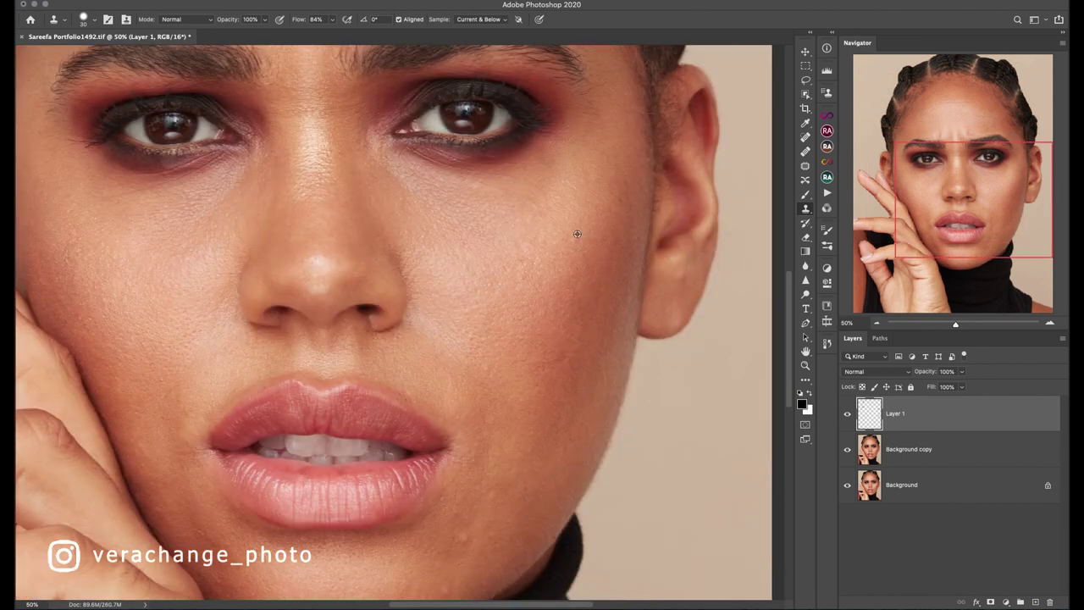
scroll(470, 338, down, 3)
scroll(433, 420, right, 1)
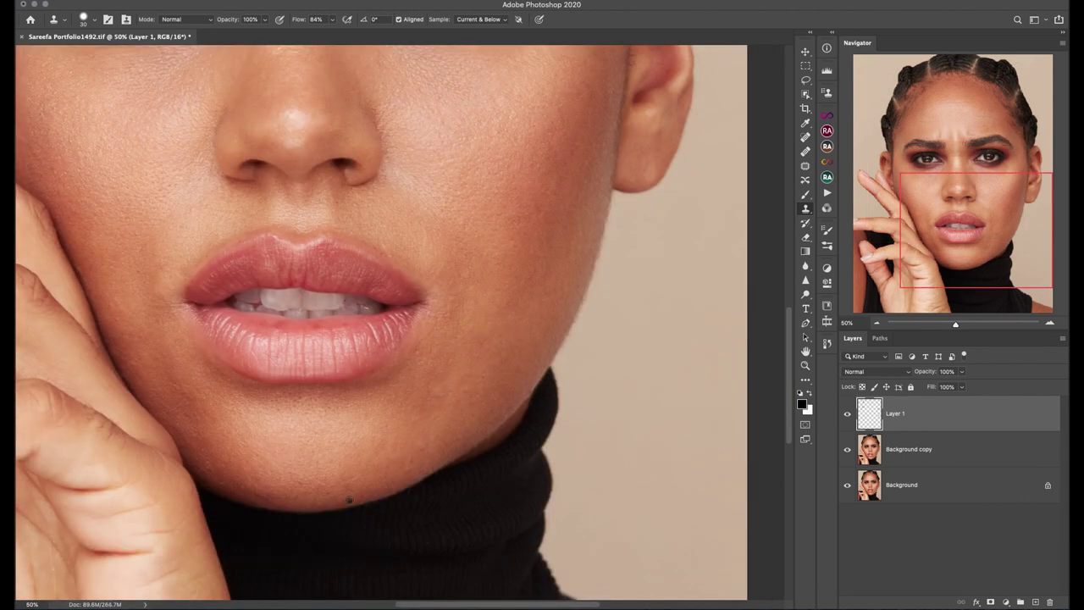
Step: Check the mouth, nose and eyes at 100% and spot-heal the small blemish beside the outer corner of the left-hand eye
key(j)
key(ctrl+1)
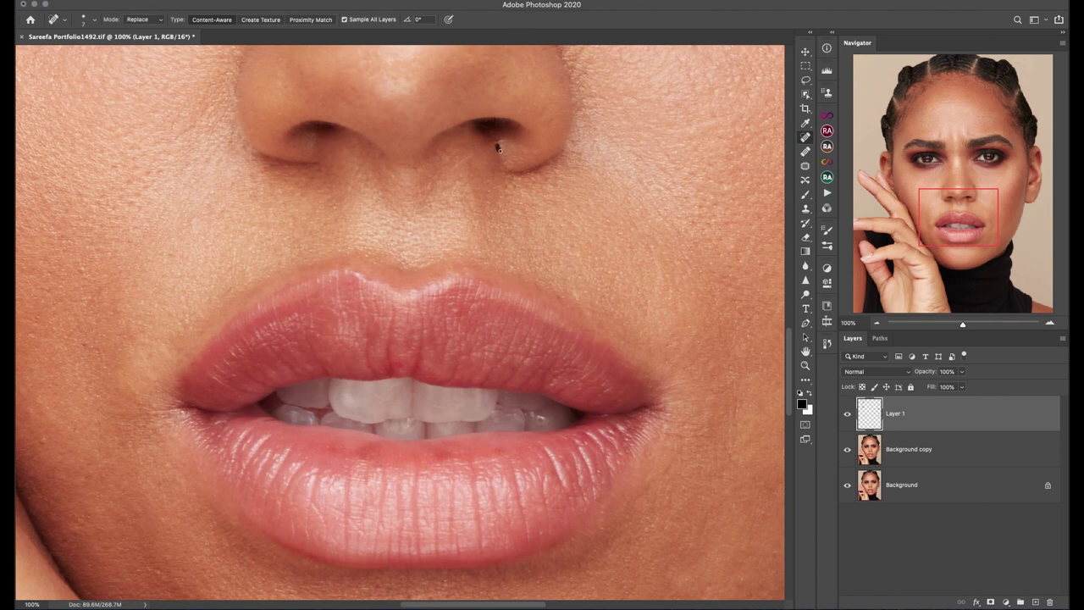
scroll(422, 536, left, 8)
scroll(422, 537, down, 3)
scroll(675, 358, right, 10)
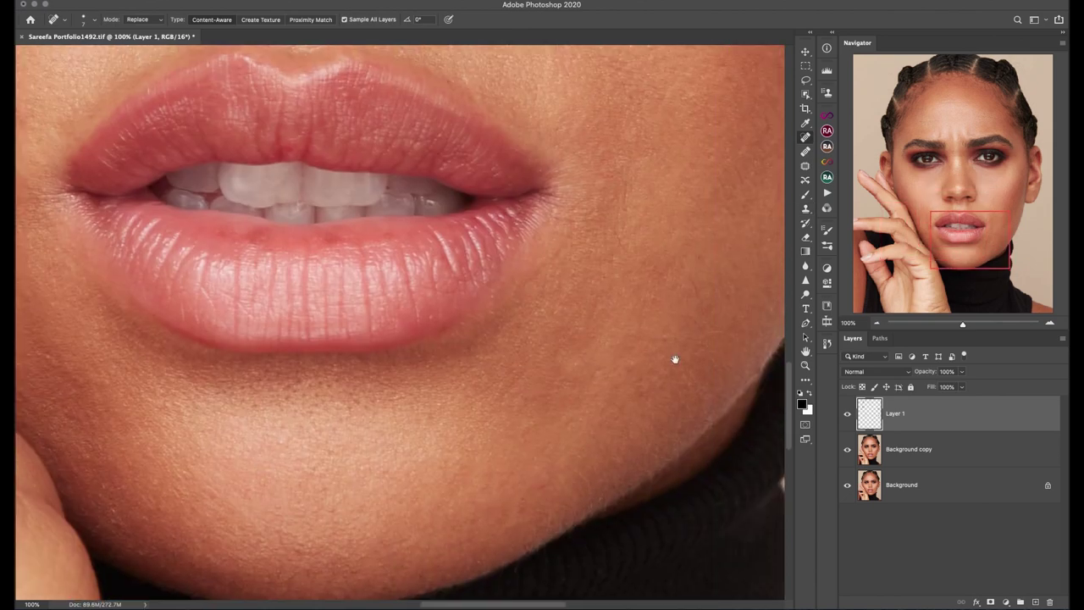
scroll(675, 358, up, 10)
scroll(673, 262, left, 5)
scroll(672, 262, down, 1)
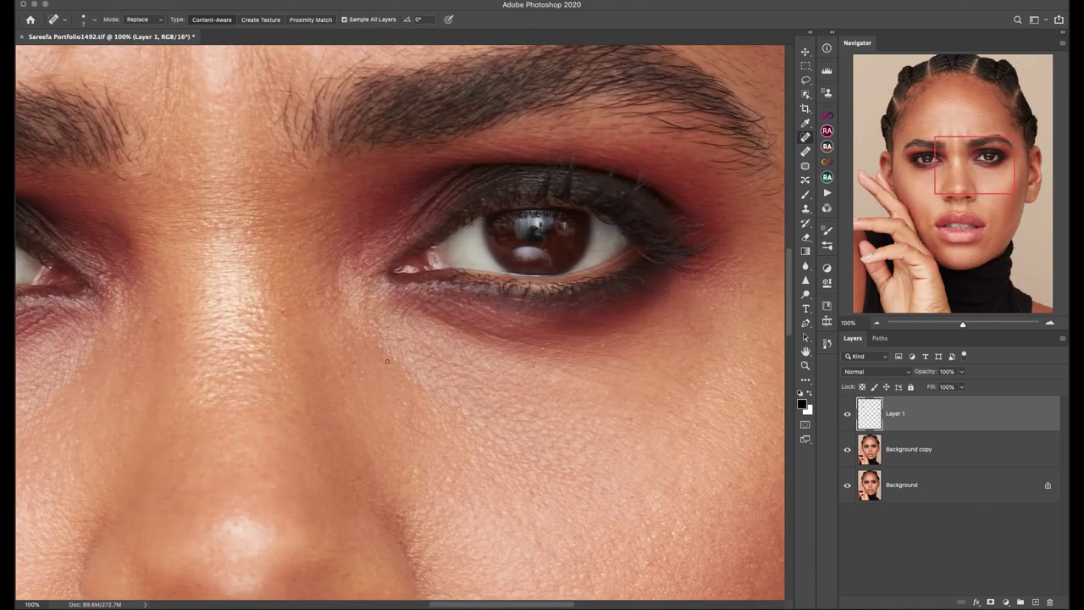
scroll(387, 361, left, 12)
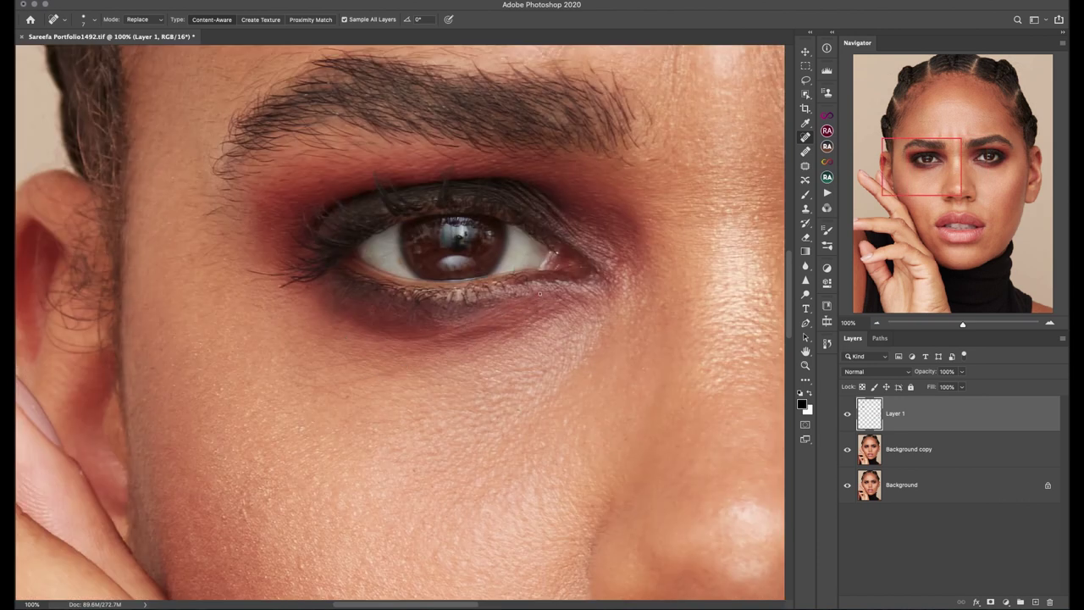
drag(248, 271, 261, 273)
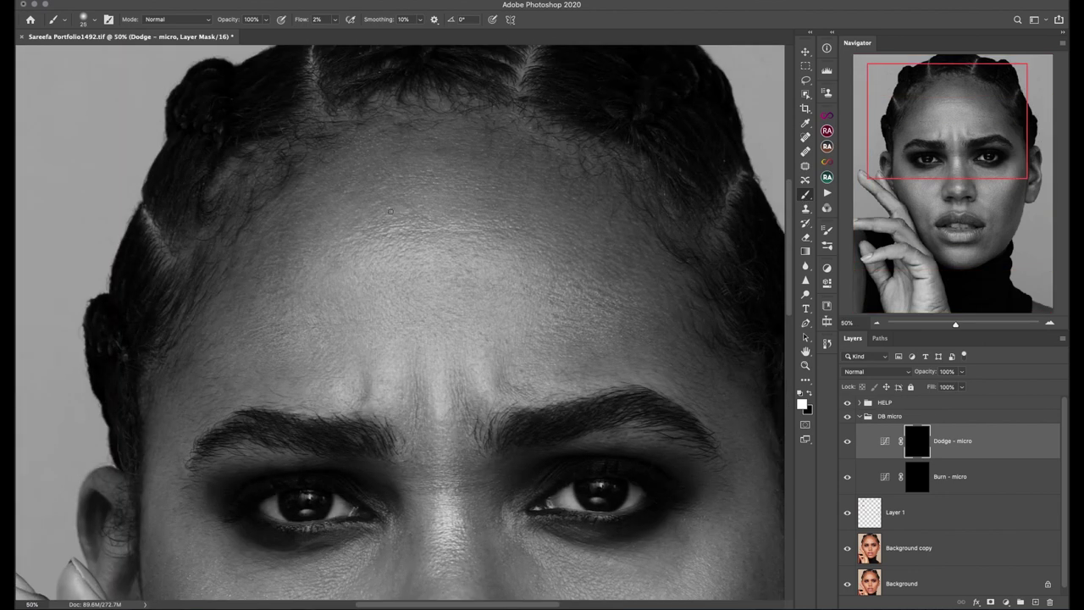
Step: Even out the forehead skin by painting white at 2% flow on the Dodge - micro and Burn - micro masks
mouse_move(292, 231)
mouse_down()
mouse_move(284, 270)
mouse_move(237, 308)
mouse_move(268, 302)
mouse_up()
key(])
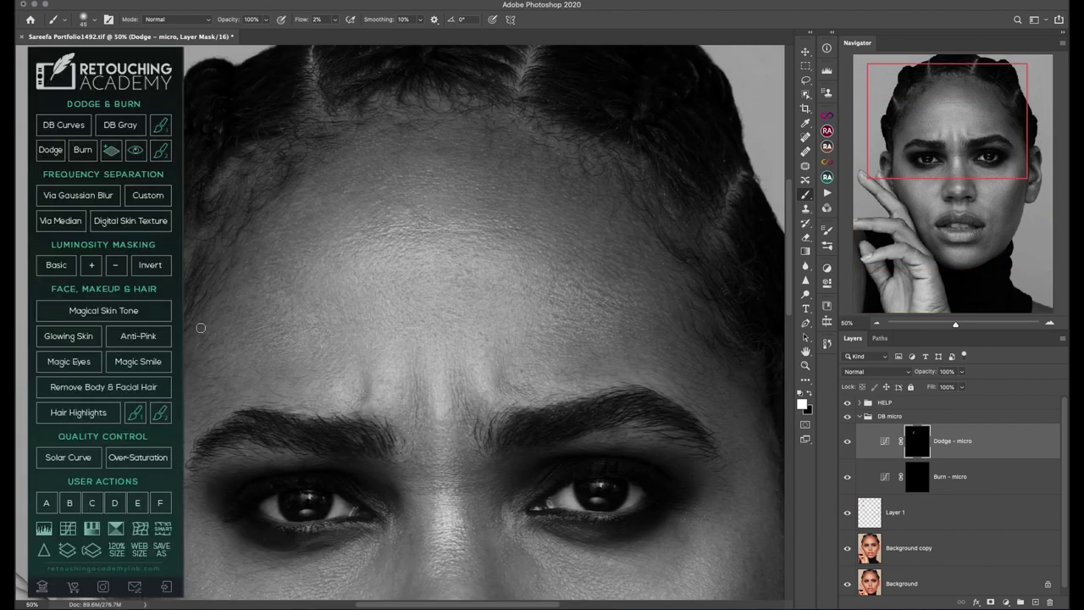
drag(403, 202, 420, 224)
key(])
mouse_move(353, 130)
mouse_down()
mouse_move(466, 129)
mouse_move(540, 150)
mouse_up()
drag(605, 191, 623, 177)
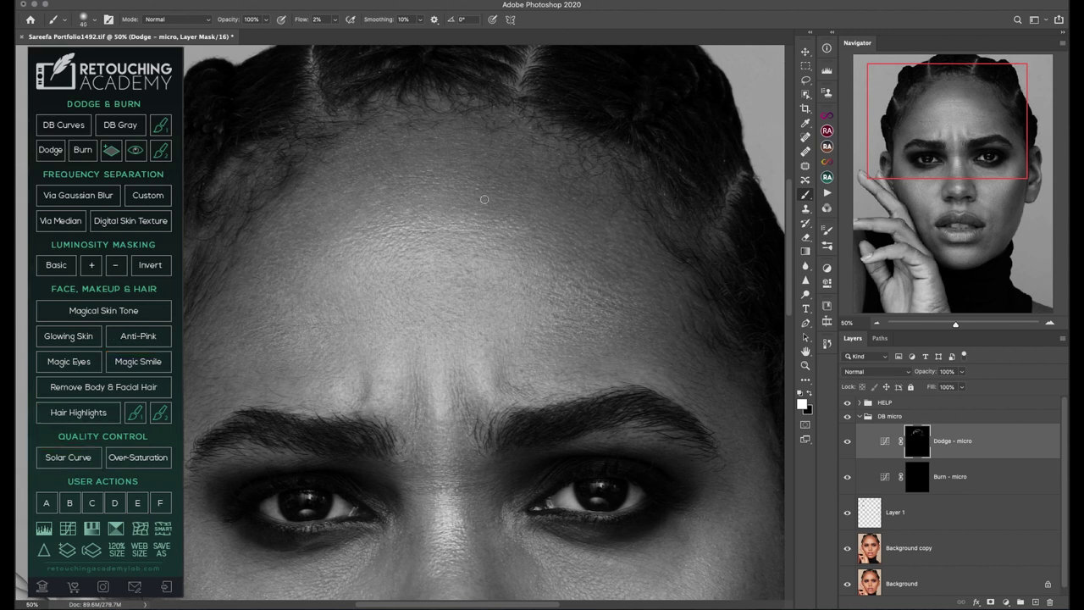
key(alt+bracketleft)
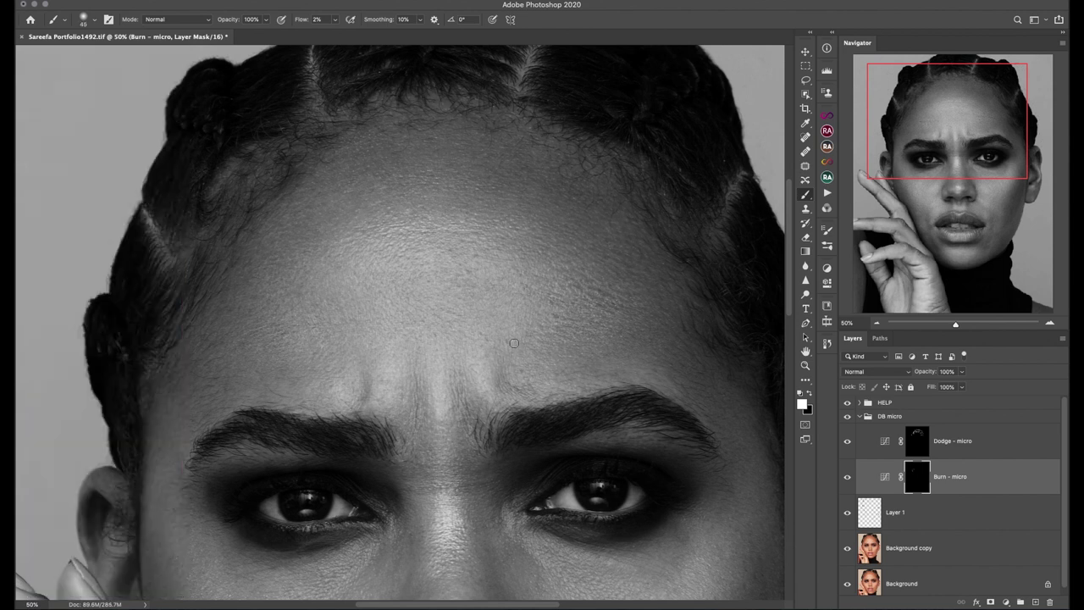
key(super+minus)
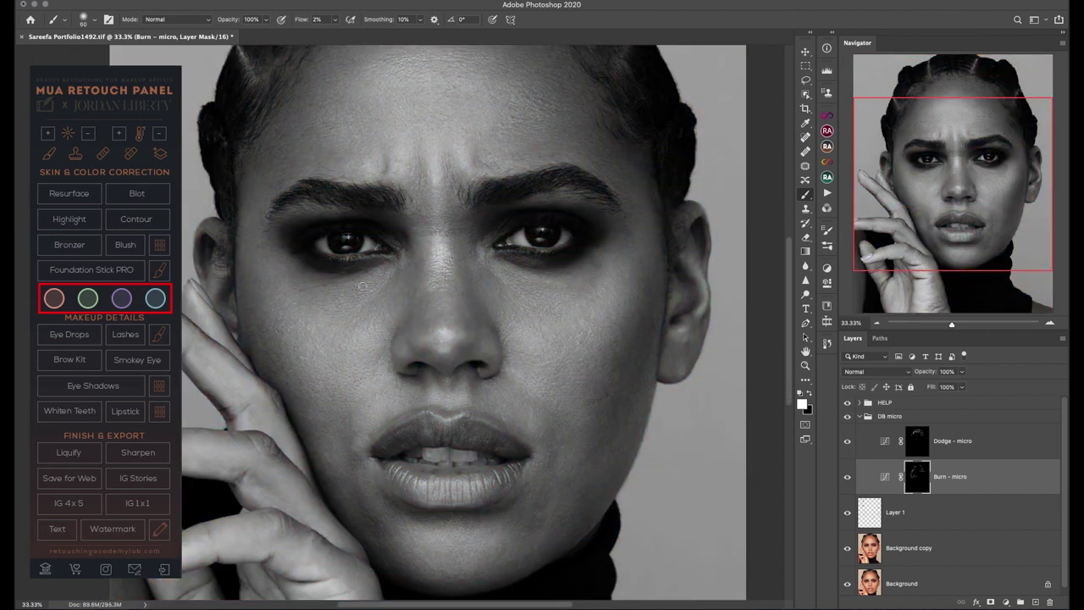
Step: Lighten the dark areas under both eyes and beside the nose bridge on the Dodge - micro mask
key(alt+bracketright)
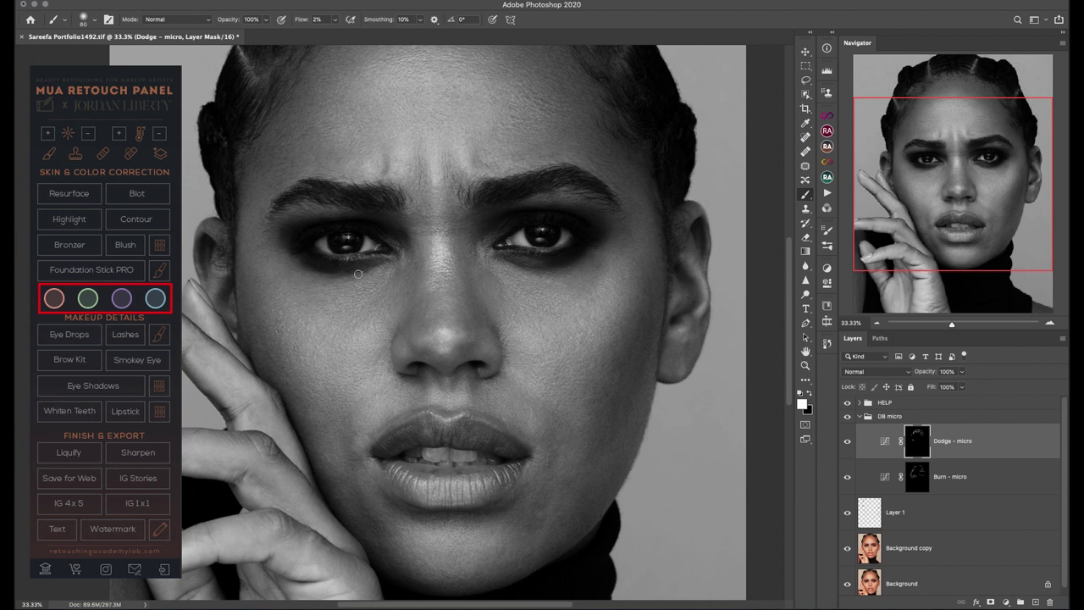
drag(358, 275, 294, 275)
mouse_move(480, 265)
mouse_down()
mouse_move(522, 288)
mouse_move(597, 262)
mouse_up()
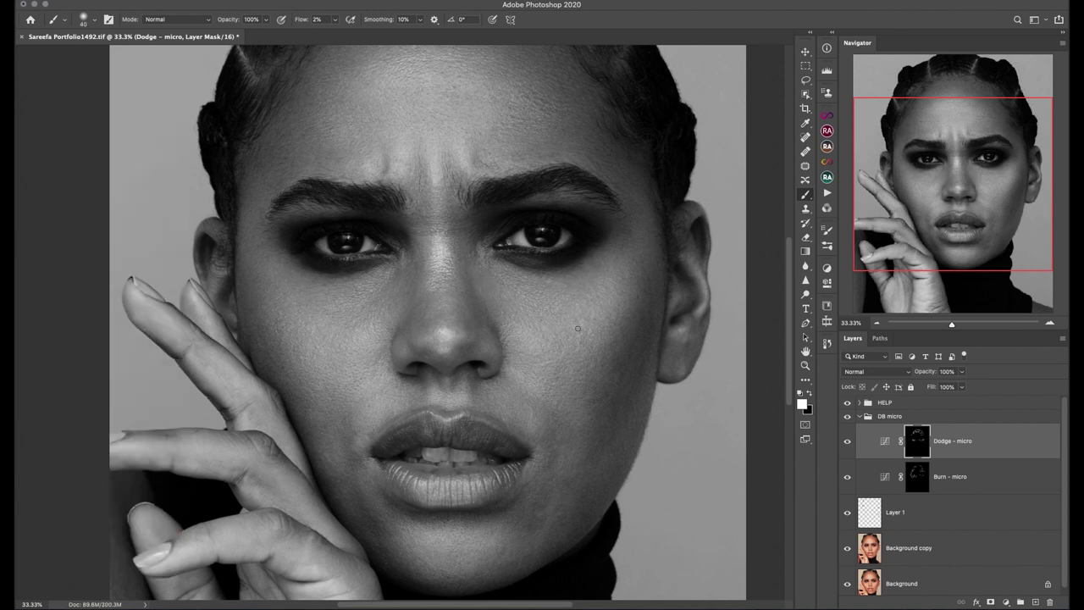
drag(397, 278, 410, 263)
key(bracketleft)
key(bracketleft)
key(bracketleft)
Step: Smooth the nose and cheek tones by burning on the Burn - micro mask and dodging on the Dodge - micro mask
key(alt+bracketleft)
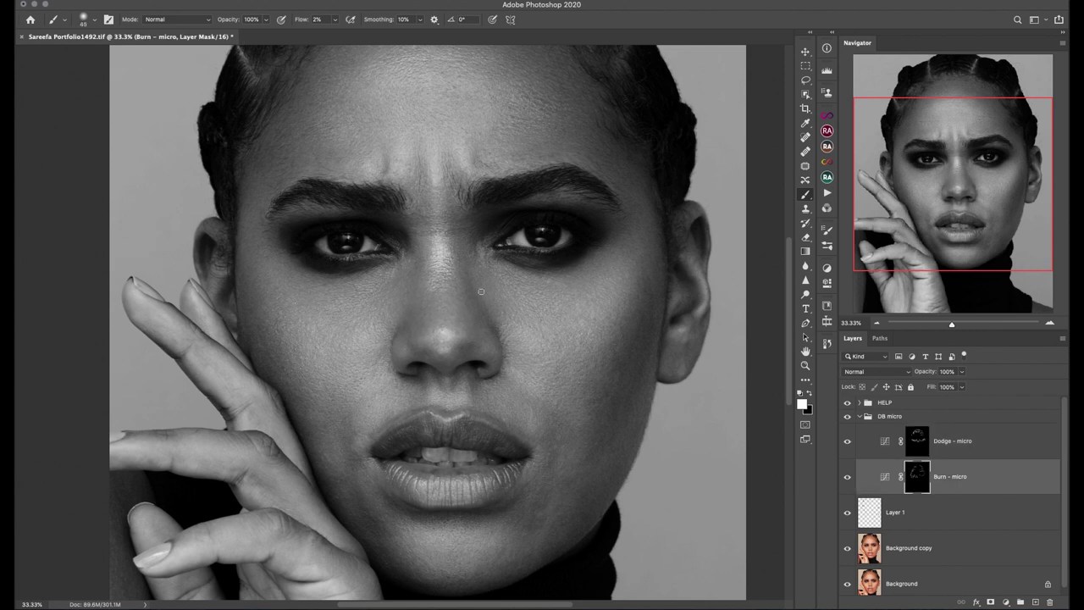
key(alt+bracketright)
key(bracketleft)
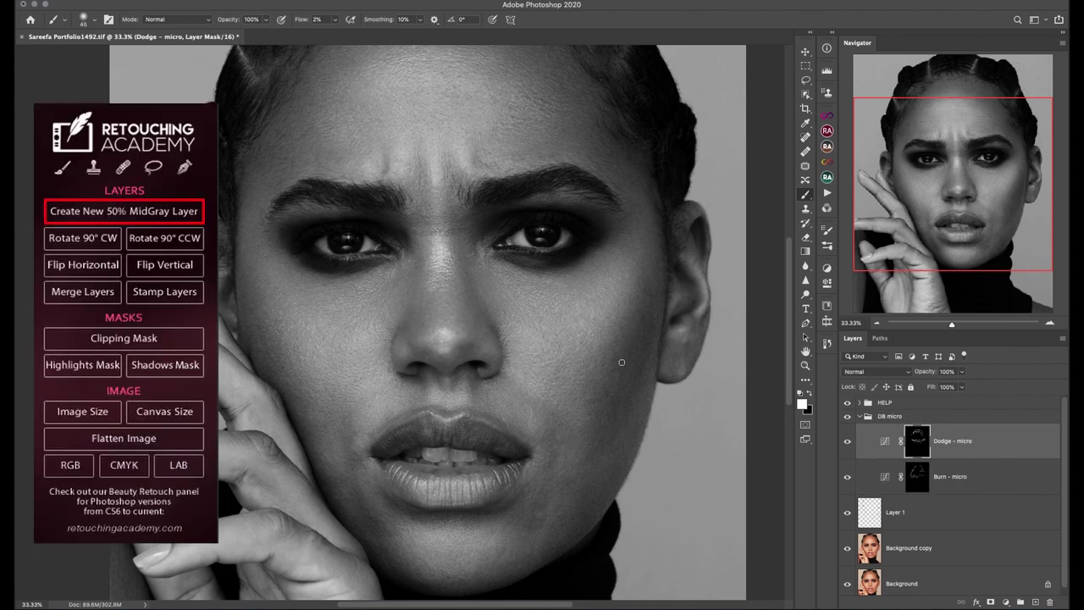
scroll(559, 423, down, 3)
key(bracketleft)
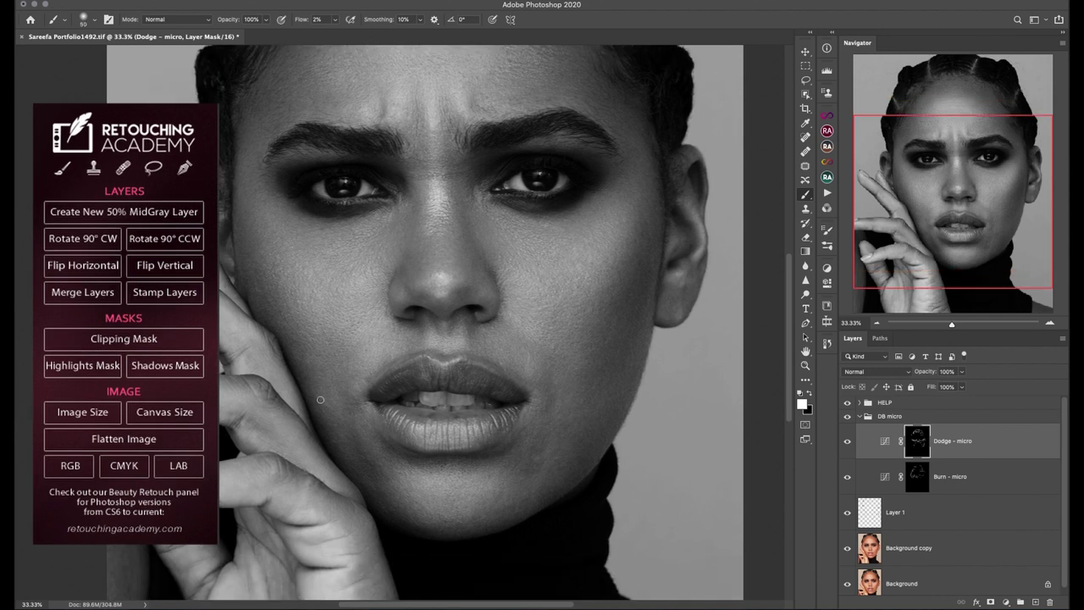
Step: Darken the uneven bright patches around the mouth and chin on the Burn - micro mask
key(alt+bracketleft)
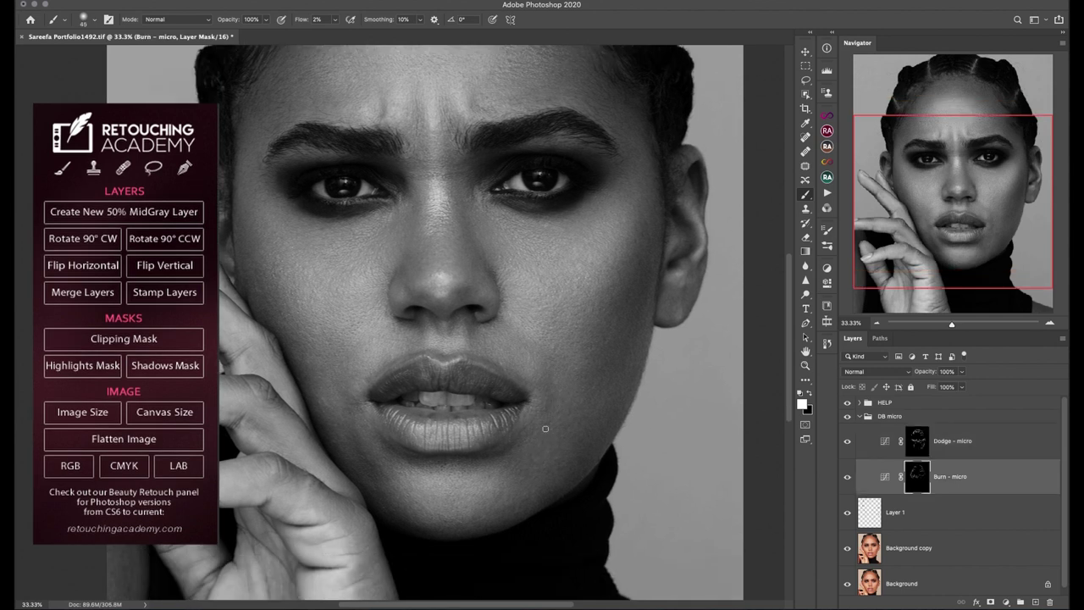
key(bracketleft)
key(bracketleft)
key(bracketleft)
key(bracketleft)
key(bracketleft)
Step: Hide the HELP group to check the whole portrait in colour, and show the group again
key(alt+bracketright)
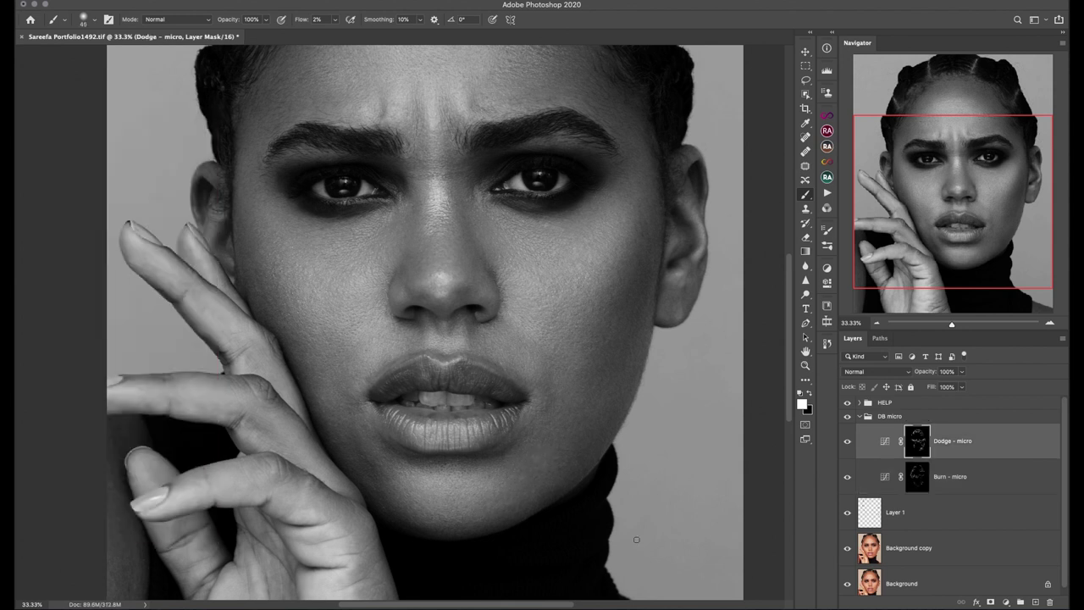
click(847, 402)
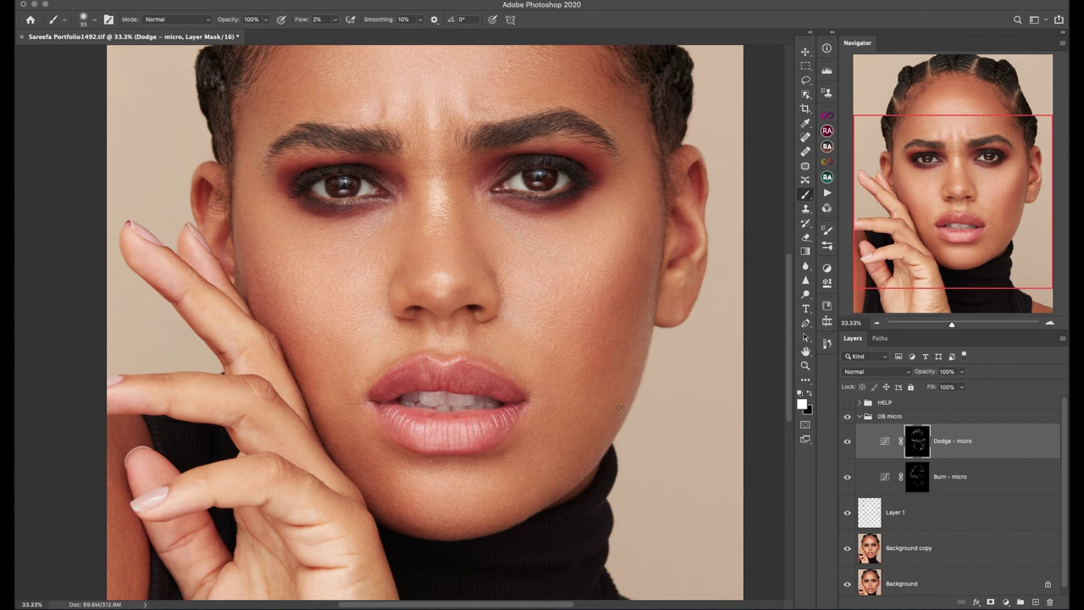
key(super+minus)
key(super+minus)
click(846, 402)
key(super+equal)
key(super+equal)
scroll(485, 408, down, 3)
Step: Touch up the jaw on the Burn - micro mask and the skin above the upper lip on the Dodge - micro mask
key(alt+bracketleft)
key(bracketleft)
key(bracketleft)
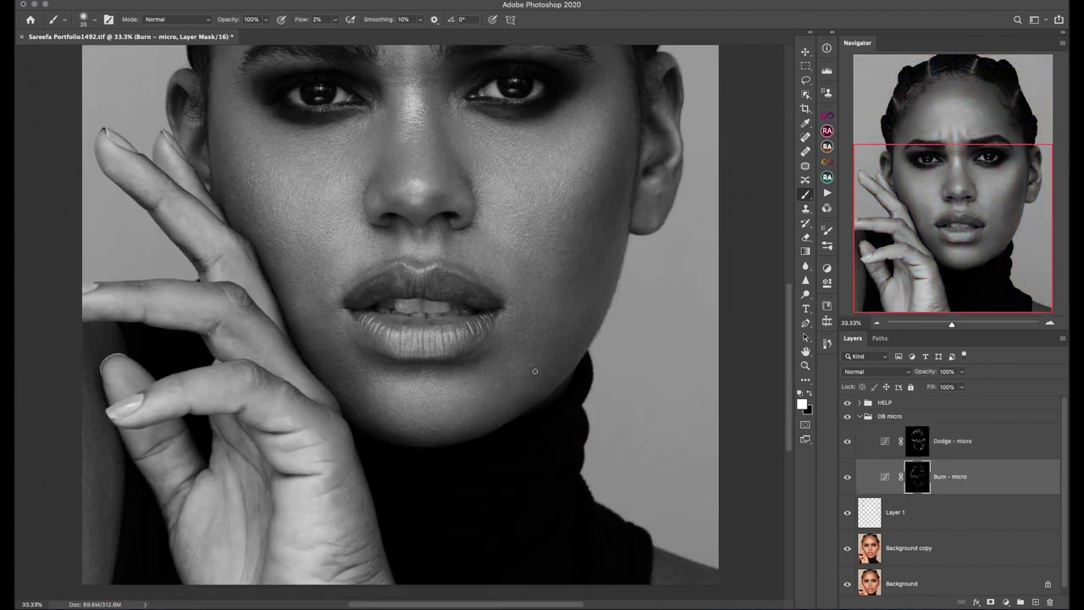
key(alt+bracketright)
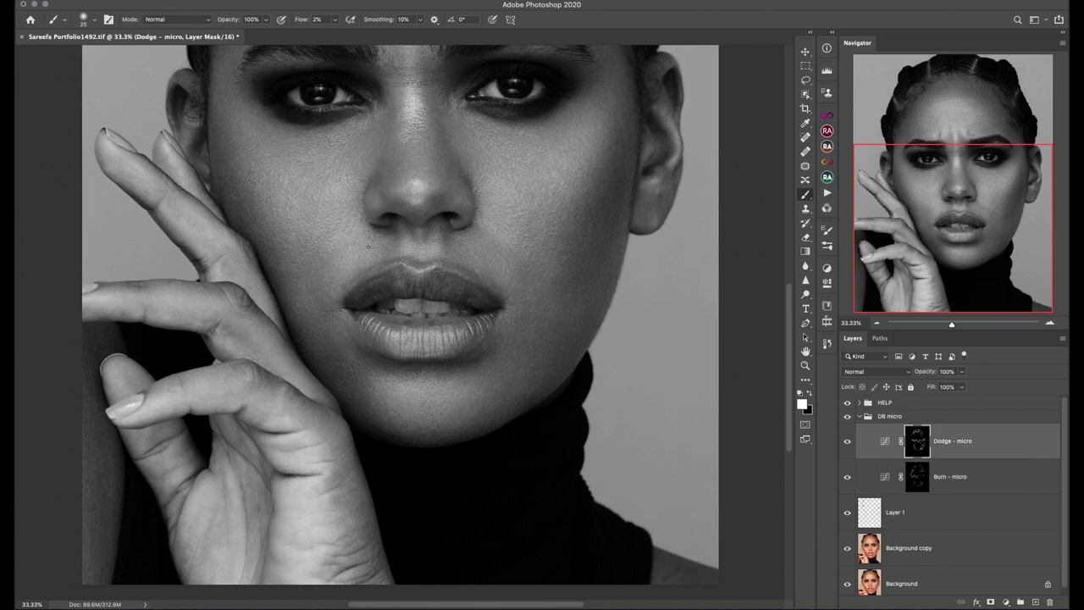
Step: Compare the colour image with the DB micro group off and on, and restore the HELP view
click(847, 402)
click(847, 416)
click(847, 416)
click(847, 402)
Step: Smooth the shoulder and upper arm skin on the Dodge - micro mask with a slightly larger brush
drag(675, 573, 606, 455)
key(alt+bracketleft)
key(bracketright)
key(alt+bracketright)
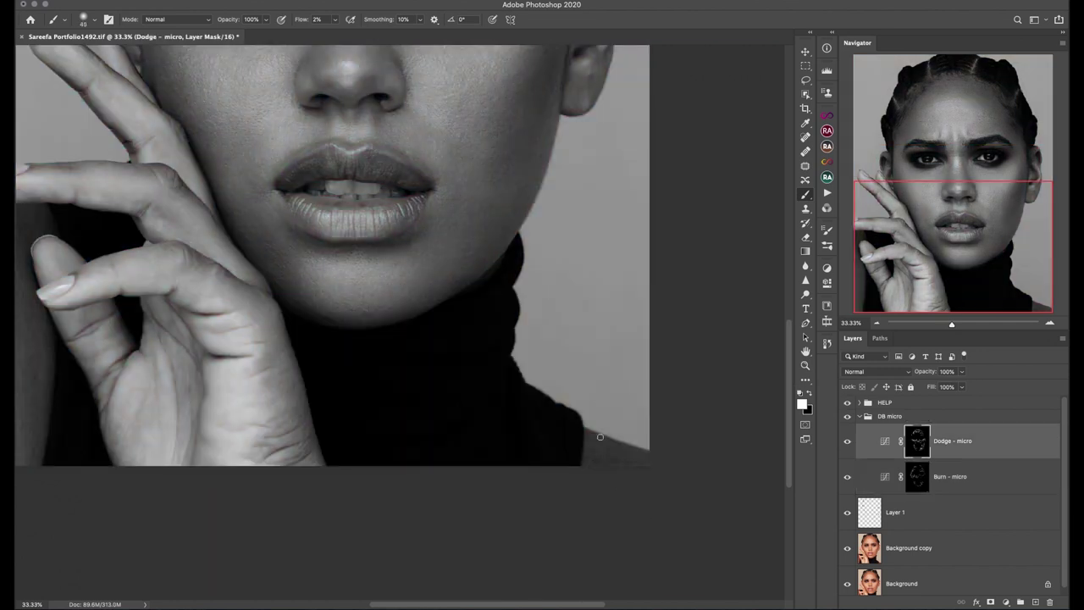
drag(36, 341, 363, 348)
key(bracketright)
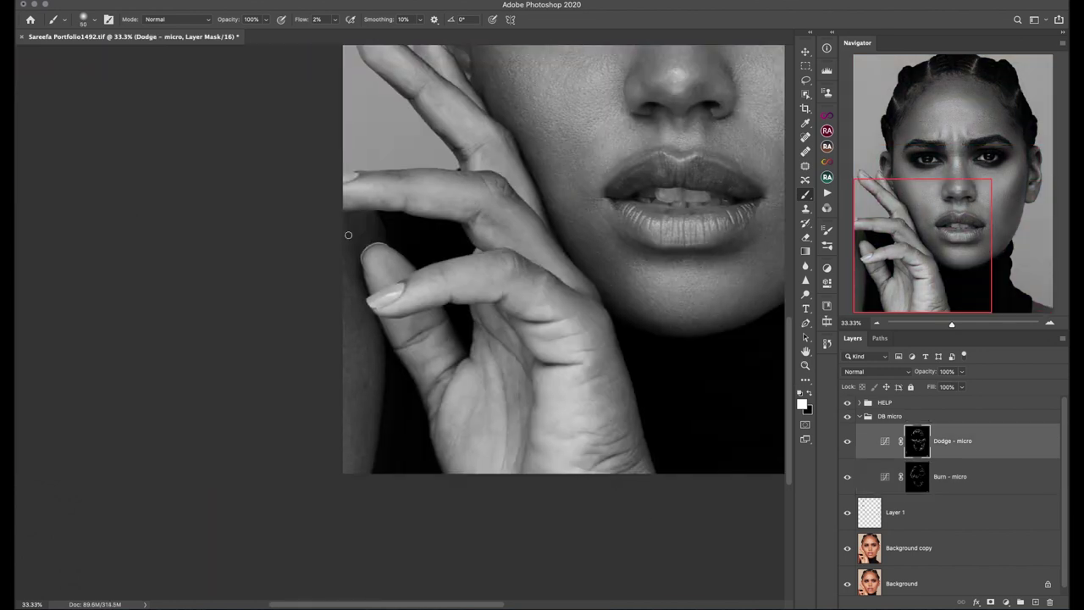
Step: Lighten the creases and dark spots on the fingers and palm on the Dodge - micro mask
scroll(351, 394, right, 2)
scroll(375, 375, up, 3)
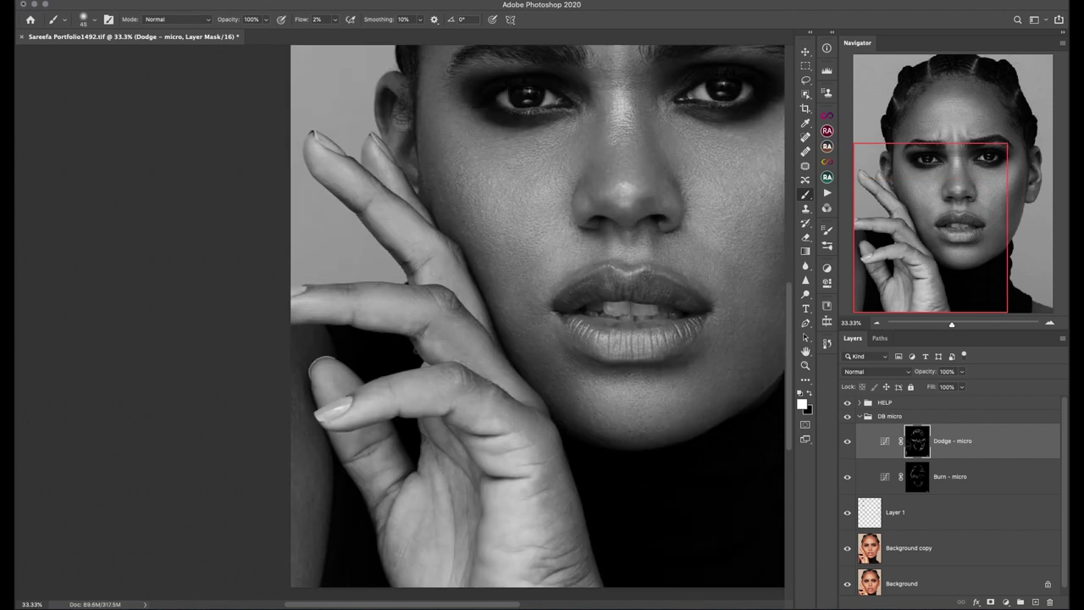
scroll(522, 433, down, 4)
scroll(487, 358, right, 2)
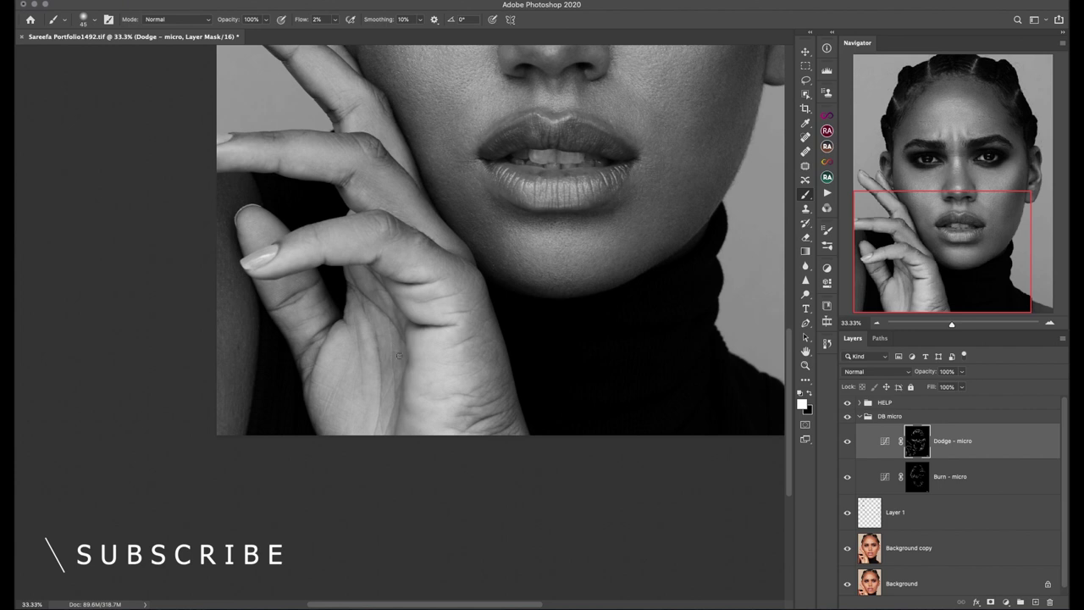
Step: Darken the uneven bright areas of the hand and wrist on the Burn - micro mask
key(alt+bracketleft)
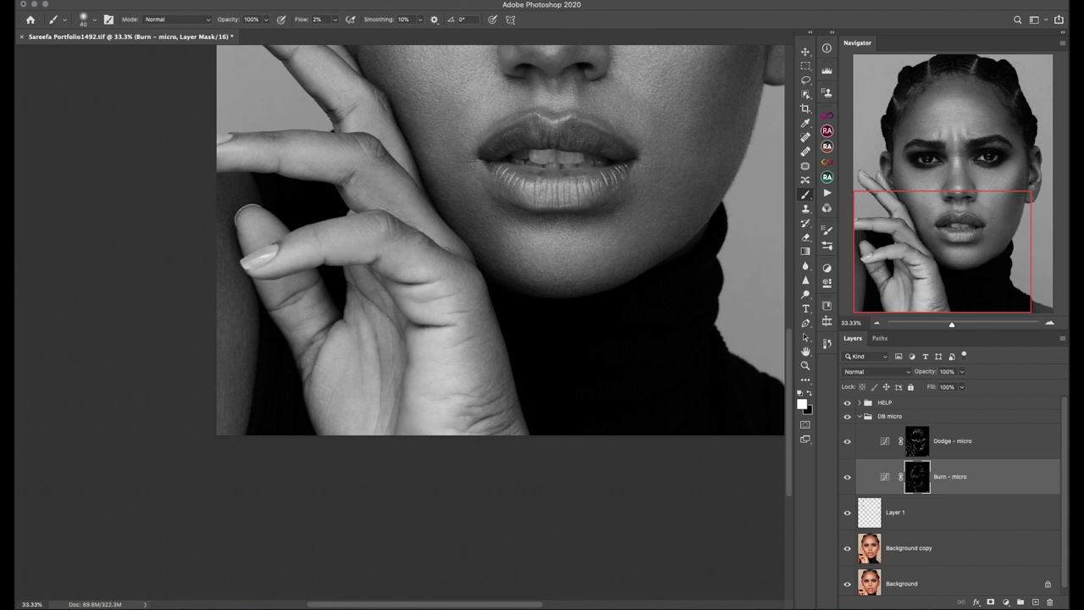
key(alt+bracketright)
key(alt+bracketleft)
drag(447, 250, 506, 374)
key(bracketleft)
key(alt+bracketright)
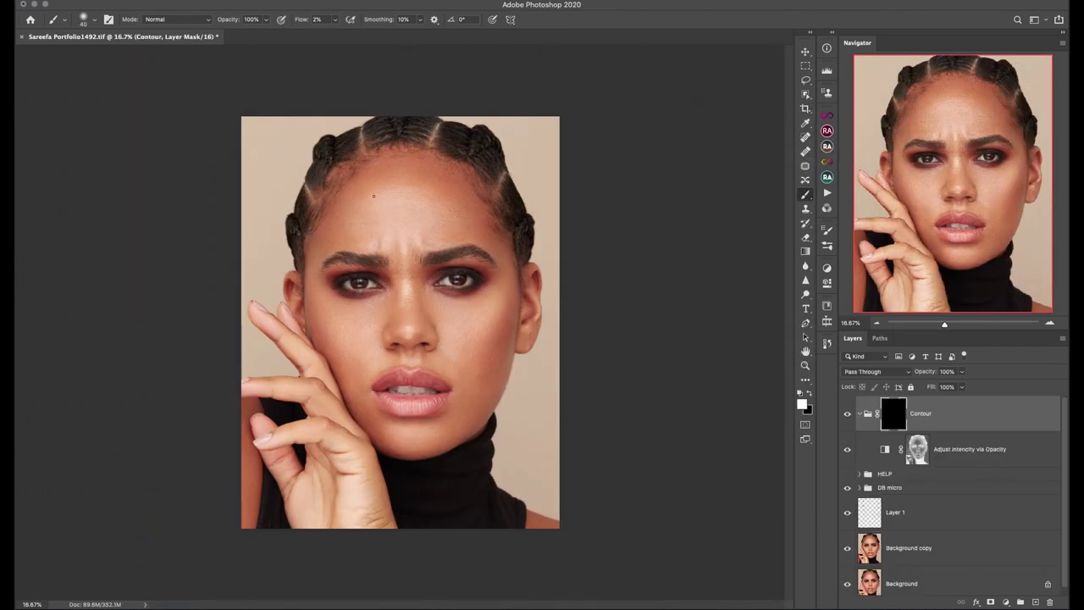
Step: Paint contour along both cheeks and the upper forehead on the Contour group mask with a 700 px brush
key(bracketright)
key(bracketright)
key(bracketright)
key(bracketright)
key(bracketright)
key(bracketright)
key(bracketright)
key(bracketright)
key(bracketright)
key(bracketright)
key(bracketright)
key(bracketright)
key(bracketright)
key(bracketright)
key(bracketright)
key(bracketright)
drag(320, 296, 341, 355)
drag(495, 351, 513, 296)
drag(360, 182, 462, 170)
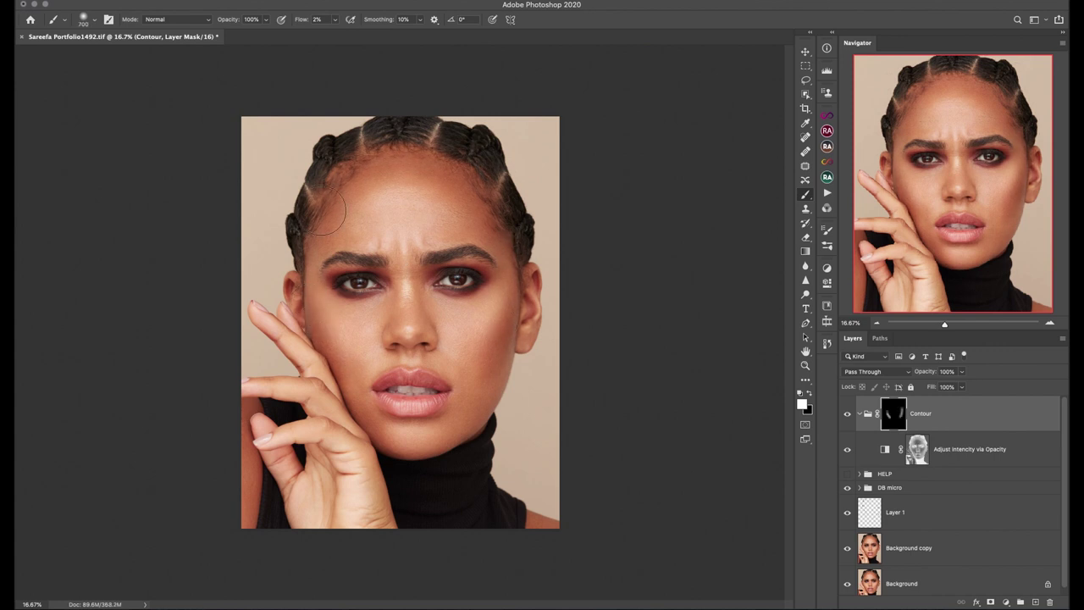
Step: Contour the side of the nose on the Contour mask with a 200 px brush and compare with the group hidden
key(bracketleft)
key(bracketleft)
key(bracketleft)
key(bracketleft)
key(bracketleft)
drag(397, 280, 392, 330)
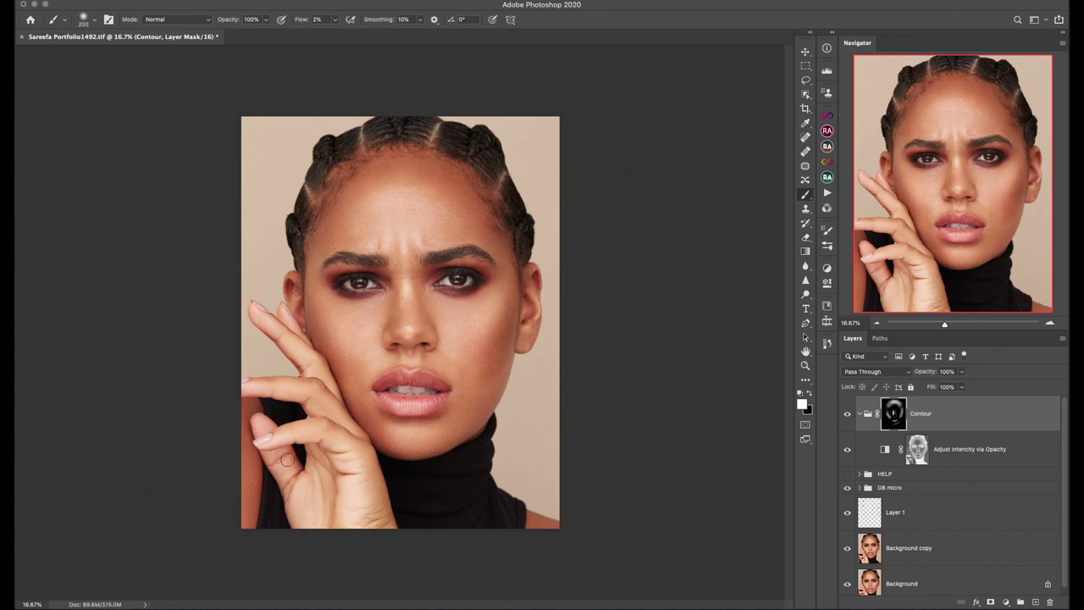
key(bracketright)
click(846, 414)
click(847, 414)
Step: Run the Glowing Skin action, unmask highlights on the face's bright areas, and compare with the highlights group hidden
click(827, 177)
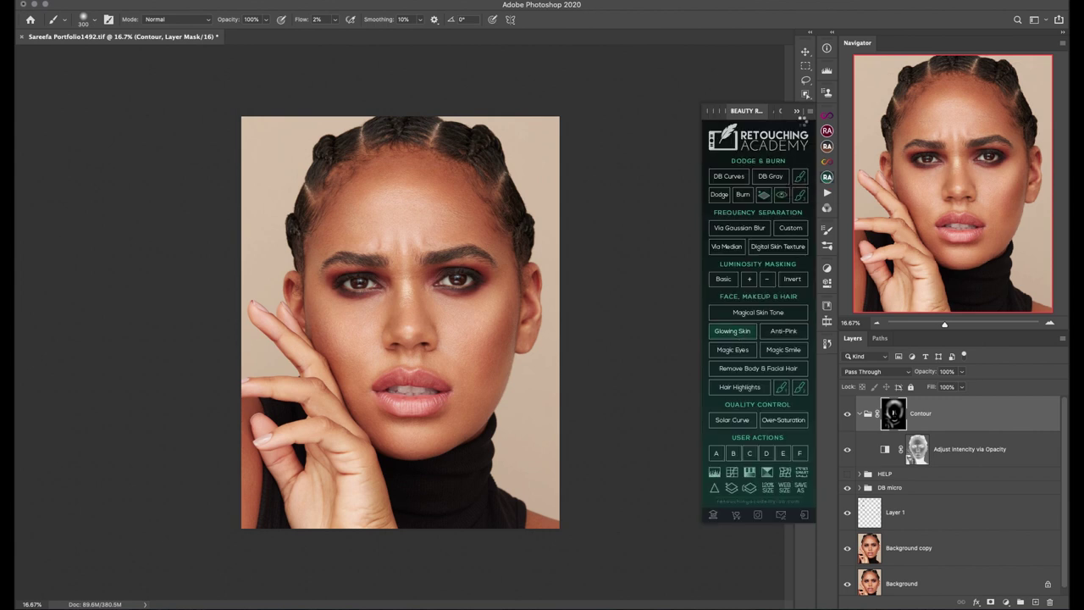
click(732, 330)
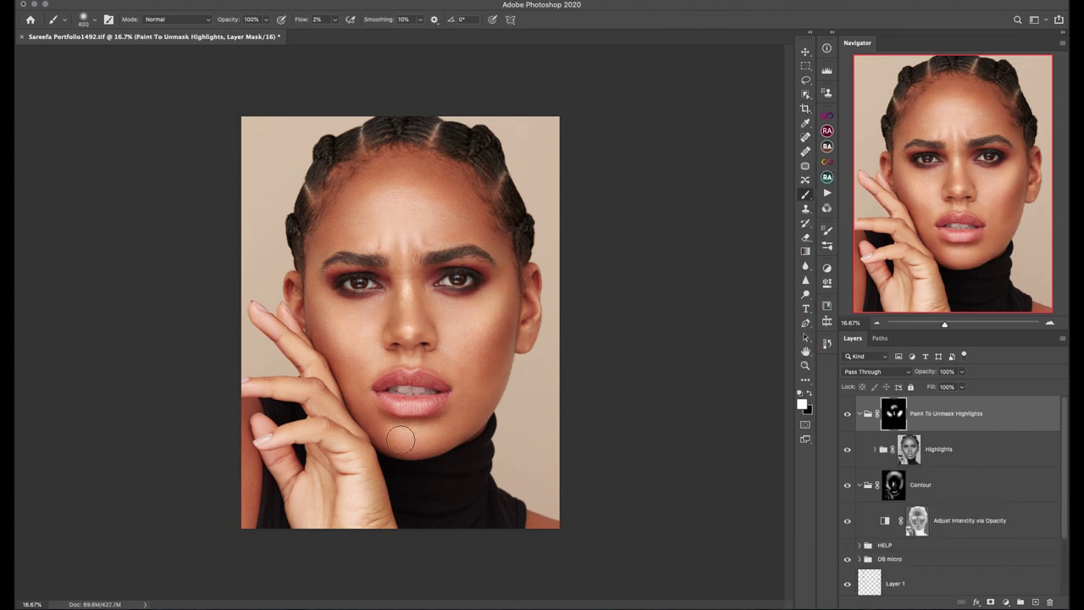
key(bracketleft)
key(bracketleft)
click(846, 416)
click(846, 417)
Step: Refine the Contour mask with a smaller brush at 1% flow and compare with the group hidden
click(893, 485)
click(335, 20)
drag(331, 33, 327, 33)
click(368, 212)
key(bracketleft)
key(bracketleft)
key(bracketleft)
key(bracketleft)
key(bracketleft)
click(846, 485)
click(847, 485)
Step: Soften the contour by painting black on the Contour mask with a much larger brush
click(335, 19)
key(x)
key(bracketright)
key(bracketright)
key(bracketright)
key(bracketright)
key(bracketright)
key(bracketright)
key(bracketright)
key(bracketright)
key(bracketright)
key(bracketright)
key(bracketright)
Step: Collapse the Contour and highlights groups, and add the Reduce Orange and Reduce Yellow correction groups above them
click(859, 485)
click(860, 414)
click(946, 414)
click(827, 130)
click(798, 296)
click(771, 296)
click(827, 130)
Step: Paint white over the hand and fingers on the Reduce Yellow mask at 1% flow, starting with a 600 px brush
key(x)
key(bracketleft)
drag(285, 409, 360, 466)
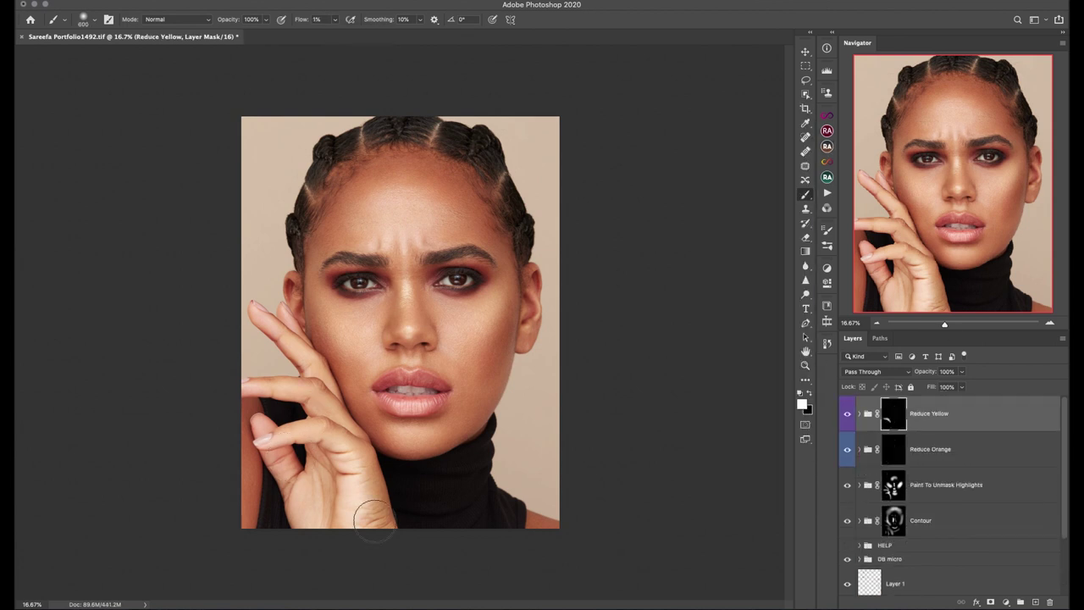
drag(374, 521, 305, 458)
key(bracketleft)
key(bracketleft)
key(bracketleft)
key(bracketright)
drag(287, 319, 317, 406)
Step: Add the Reduce Redness correction group and paint white on its mask over the upper arm behind the hand
click(827, 147)
click(747, 296)
click(827, 146)
key(bracketleft)
key(bracketleft)
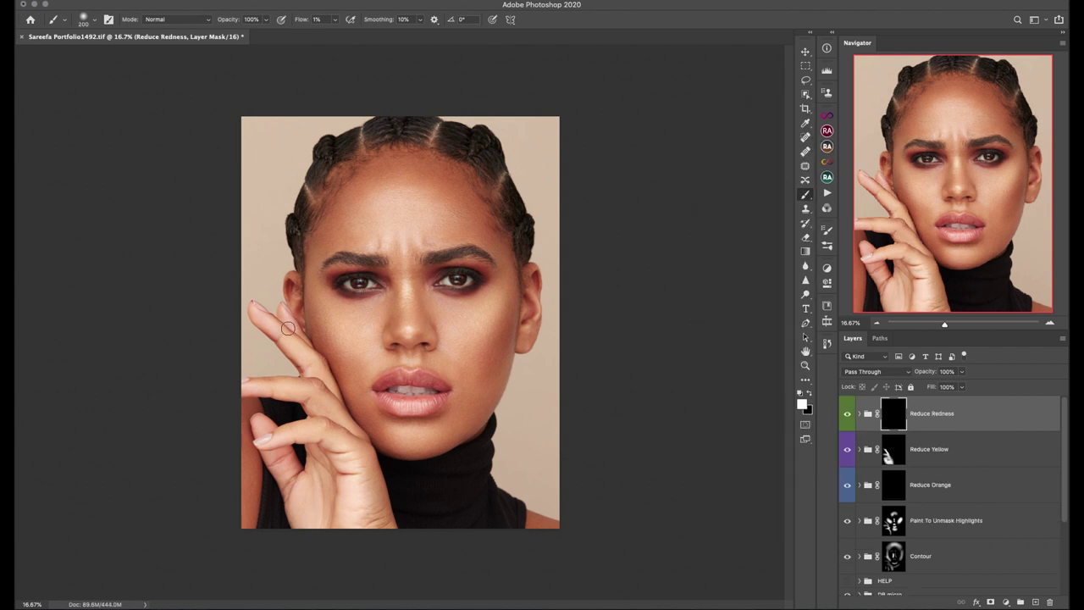
key(bracketright)
key(bracketright)
key(bracketright)
key(bracketright)
key(bracketright)
drag(242, 425, 243, 508)
Step: Reduce redness on the opposite shoulder and both ears by painting white on the Reduce Redness mask with smaller brushes
key(bracketleft)
key(bracketleft)
key(bracketleft)
drag(532, 518, 566, 516)
drag(531, 276, 530, 313)
key(bracketleft)
drag(292, 282, 293, 307)
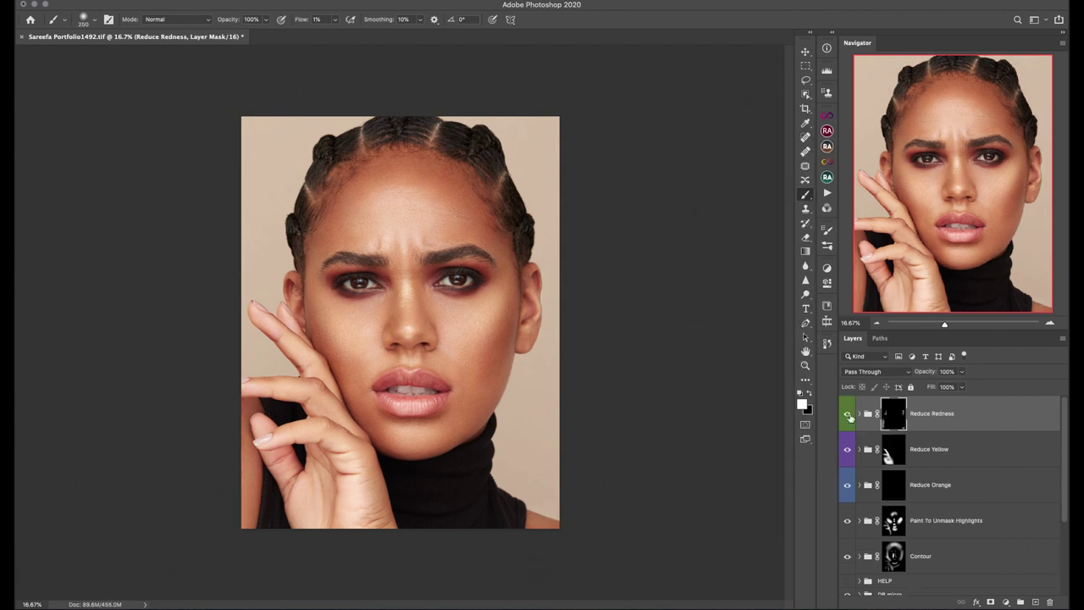
Step: Delete the Reduce Orange group and gather all layers above the Background into a group named "skin"
click(999, 487)
key(Delete)
click(957, 450)
click(982, 414)
shift+click(994, 522)
shift+click(994, 548)
key(super+g)
double_click(887, 403)
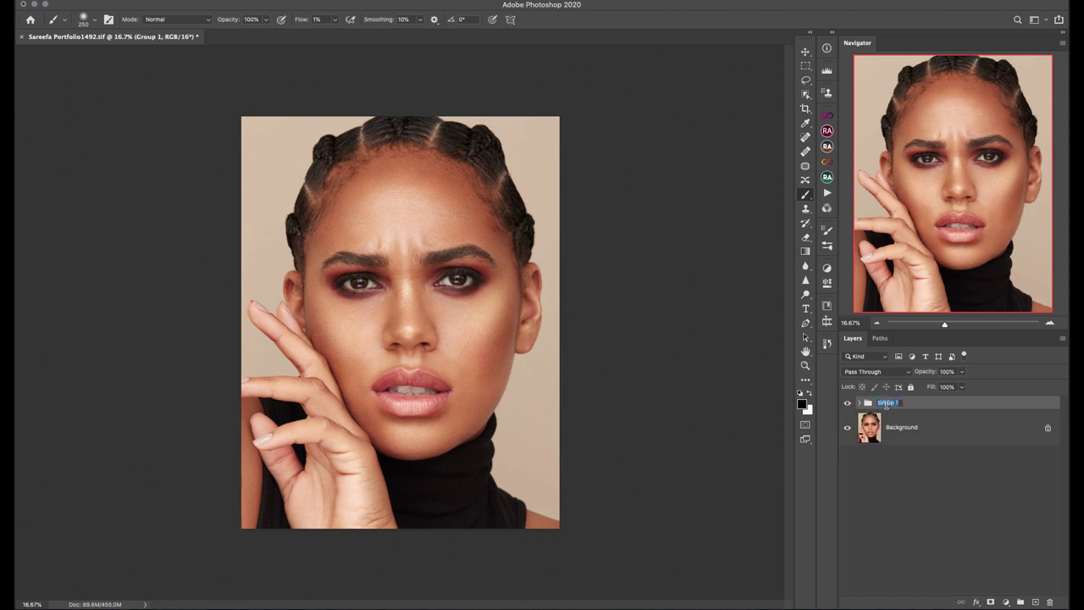
text(skin)
key(Return)
Step: Add a Curves adjustment inside the skin group, pull the curve down slightly to darken, and invert its mask
click(860, 403)
click(1005, 602)
click(997, 467)
drag(735, 389, 740, 403)
key(super+i)
click(798, 262)
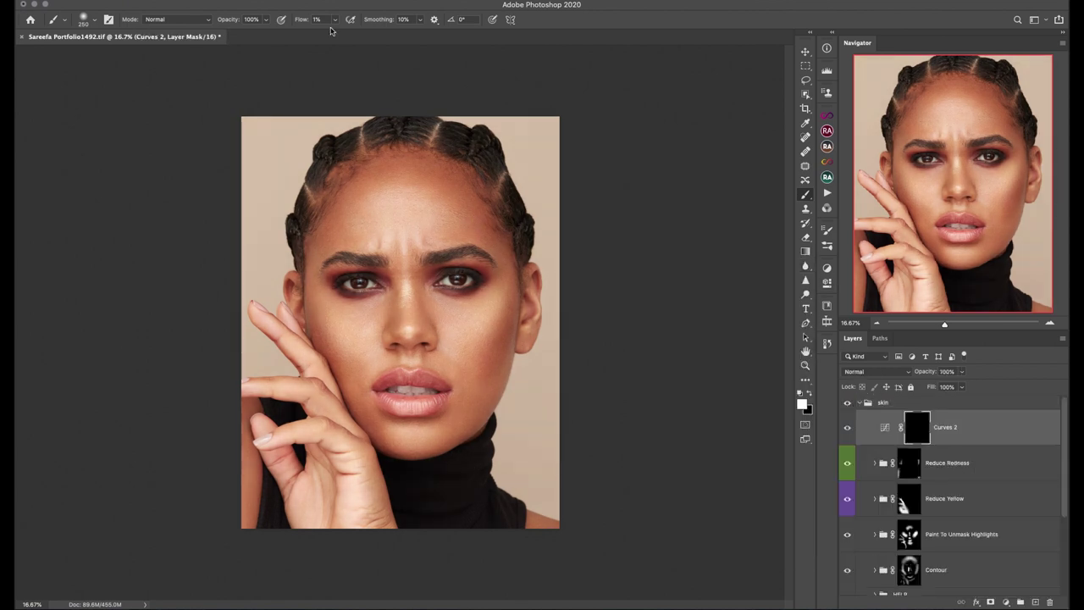
Step: Paint white over the fingers and hand on the Curves mask at 30% flow, enlarging the brush for the palm
click(336, 20)
drag(331, 32, 345, 33)
drag(259, 311, 298, 357)
drag(259, 387, 302, 389)
drag(269, 436, 289, 461)
key(bracketright)
key(bracketright)
key(bracketright)
key(bracketright)
drag(303, 461, 350, 500)
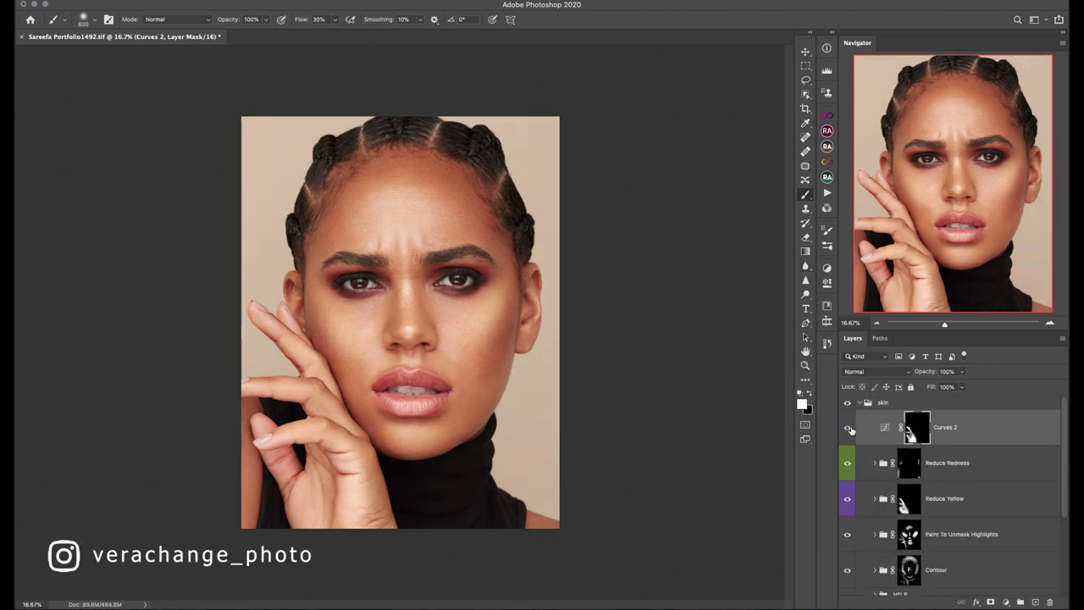
Step: Refine the hand's Curves mask with a 200 px black brush and compare with the adjustment hidden
key(bracketleft)
key(bracketleft)
key(bracketleft)
key(bracketleft)
key(x)
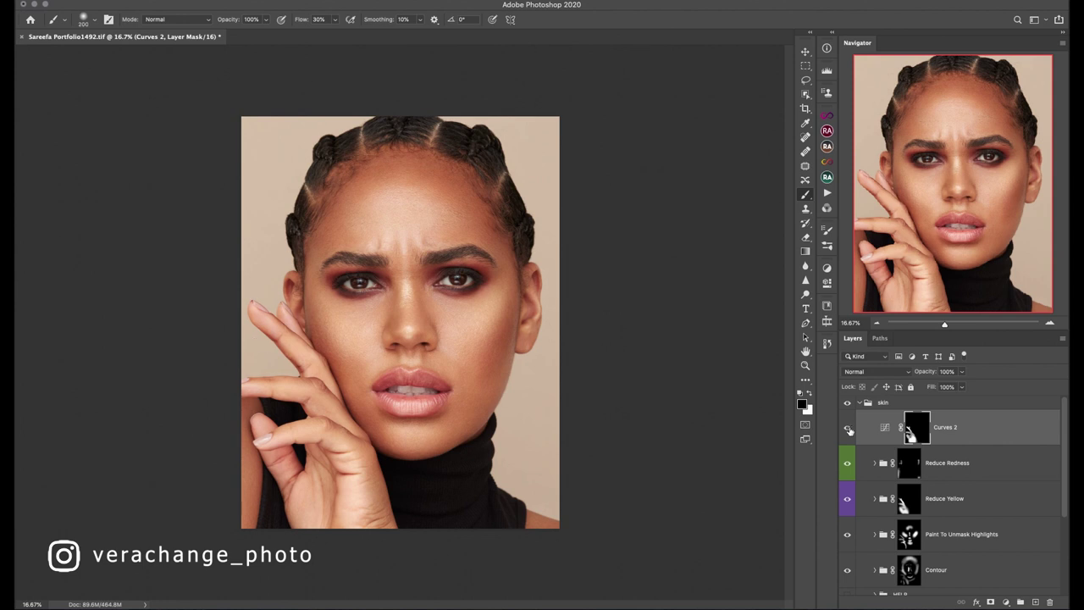
click(848, 429)
click(849, 429)
Step: Collapse the skin group, then add the Eyes retouch group and sample a colour from the eye for colour dodge
click(859, 403)
click(827, 193)
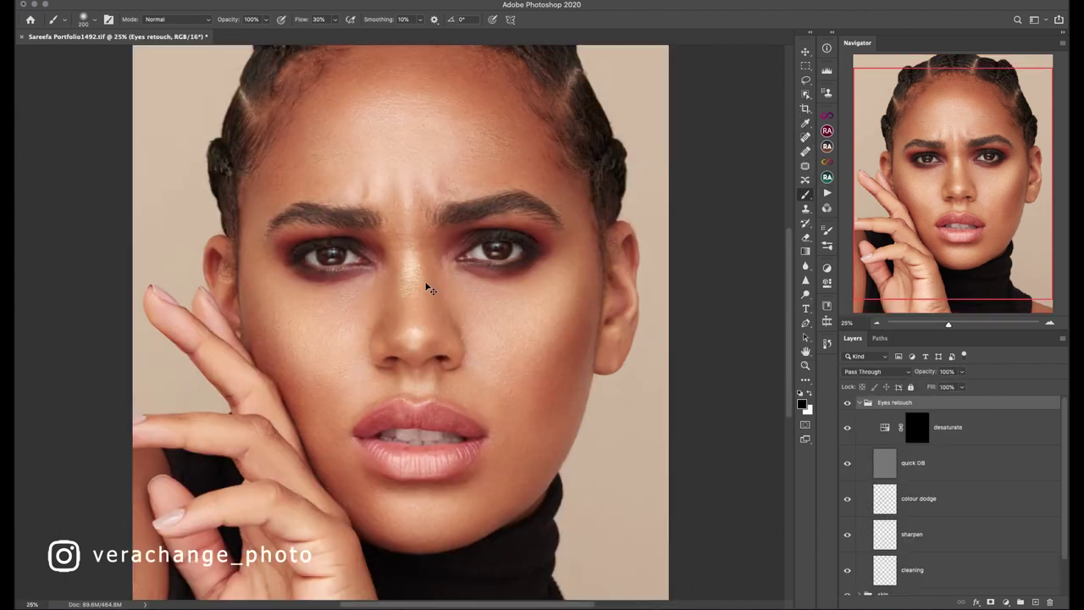
scroll(426, 285, up, 3)
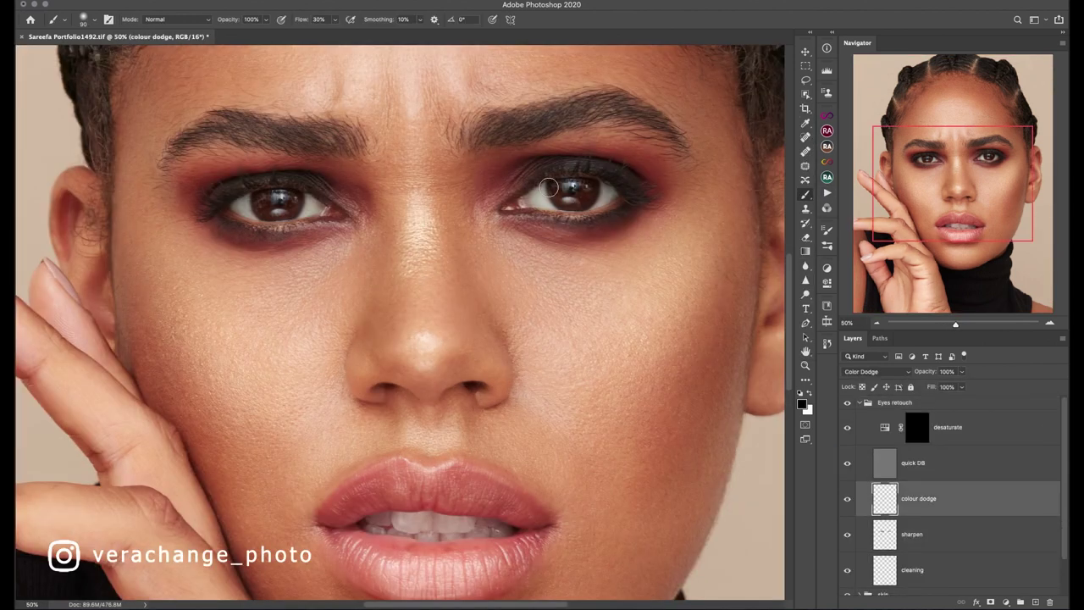
alt+click(549, 197)
Step: Brighten the whites of both eyes with a small white brush at 1% flow on the quick DB layer
click(912, 463)
key(x)
drag(257, 207, 243, 208)
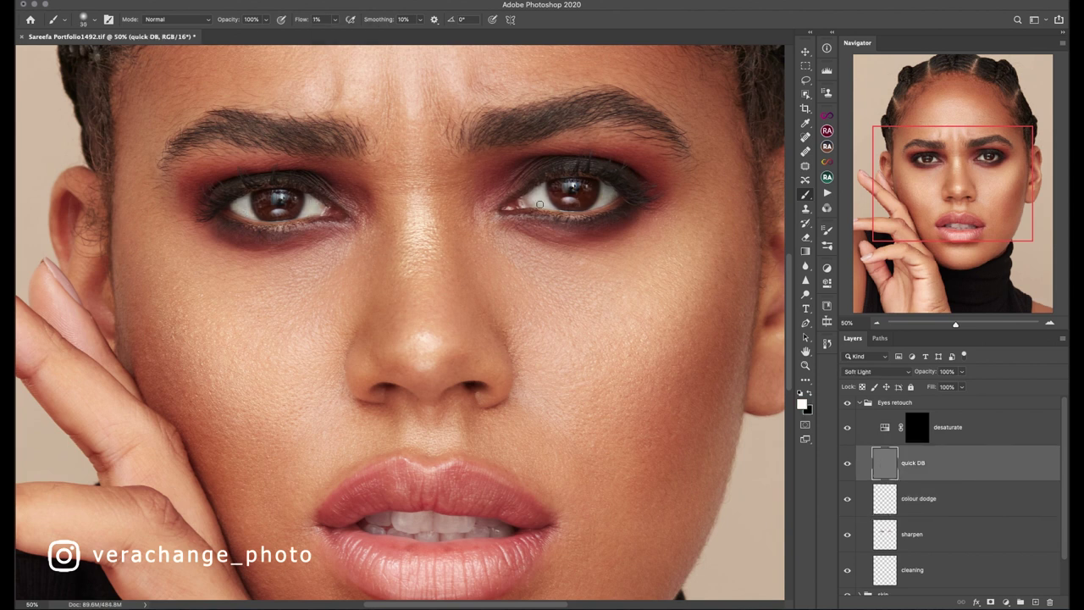
drag(539, 204, 530, 199)
Step: Darken the eyebrows with black at 1% flow on the quick DB layer
key(x)
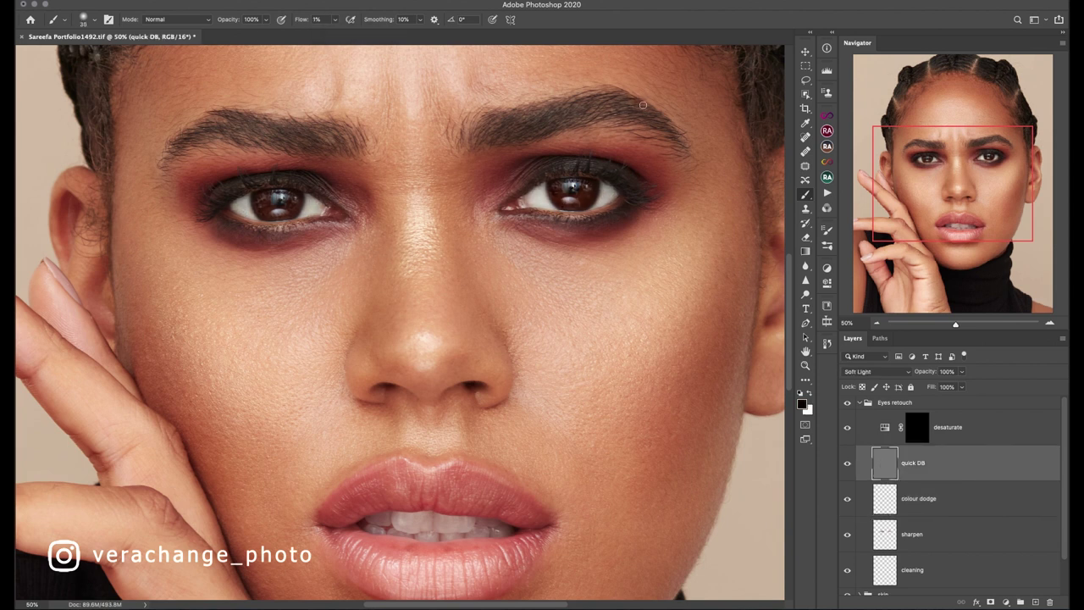
drag(223, 119, 203, 121)
key(bracketright)
key(bracketright)
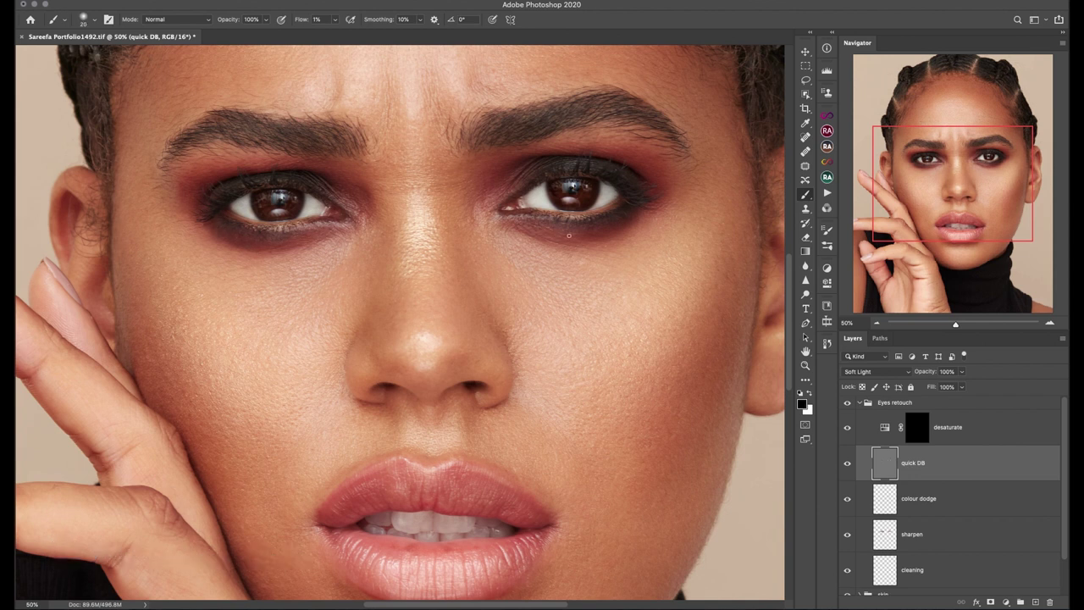
Step: Paint white over the eye whites on the desaturate mask at 100% flow and compare with Eyes retouch hidden
key(x)
click(917, 428)
key(shift+0)
key(bracketright)
key(bracketright)
key(bracketright)
drag(536, 197, 546, 203)
drag(301, 216, 311, 213)
click(847, 403)
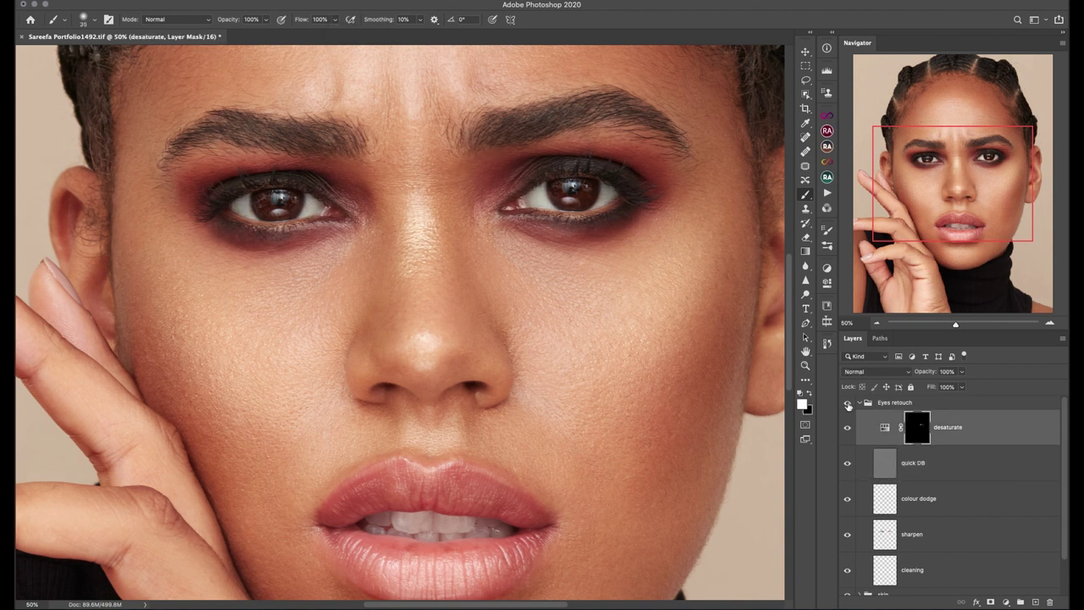
click(848, 403)
Step: Return to the quick DB layer with black at 1% flow and a larger brush for further burning
key(super+minus)
click(913, 463)
key(x)
drag(335, 19, 286, 32)
key(bracketright)
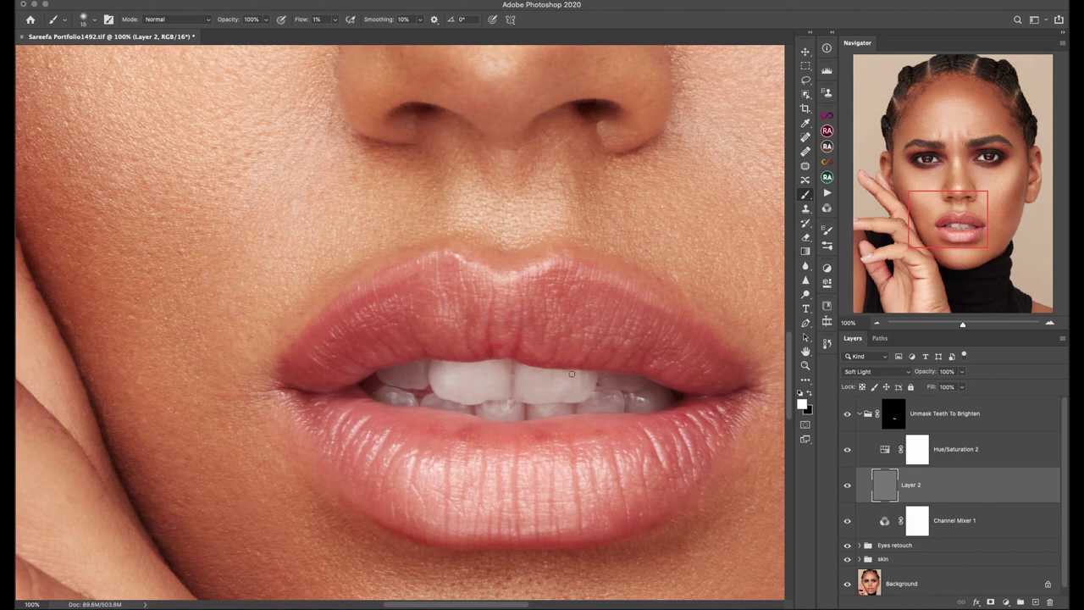
Step: Brighten the teeth with small white brushes on the Soft Light layer in Unmask Teeth To Brighten, raising flow to 6%
key(bracketleft)
key(bracketleft)
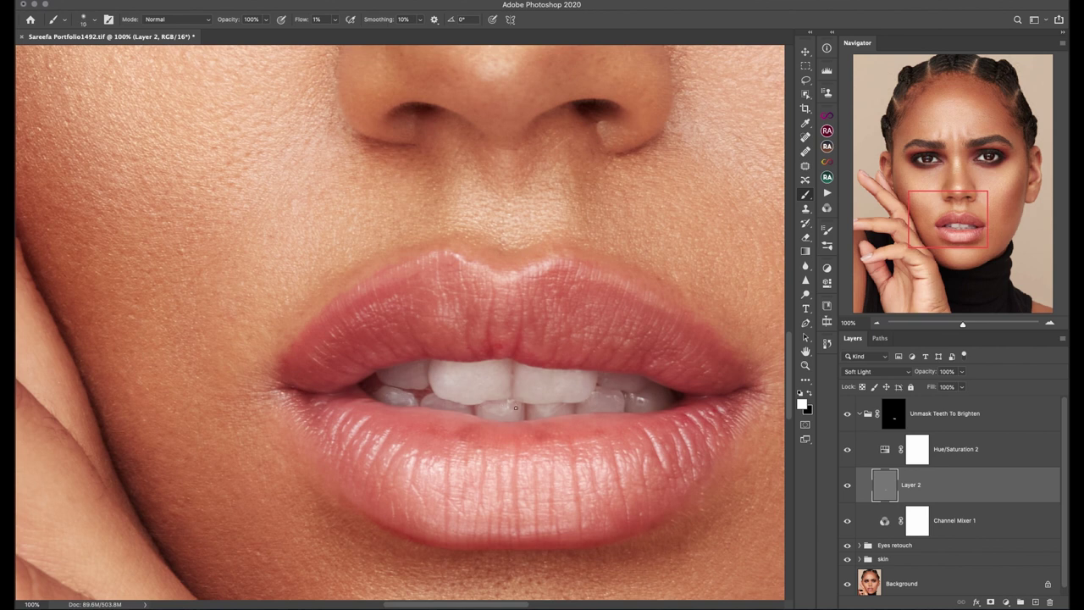
click(336, 20)
drag(332, 37, 337, 37)
key(bracketright)
mouse_move(429, 401)
mouse_down()
mouse_move(566, 409)
mouse_move(613, 402)
mouse_move(618, 380)
mouse_up()
key(bracketright)
key(bracketright)
key(bracketright)
drag(421, 375, 399, 381)
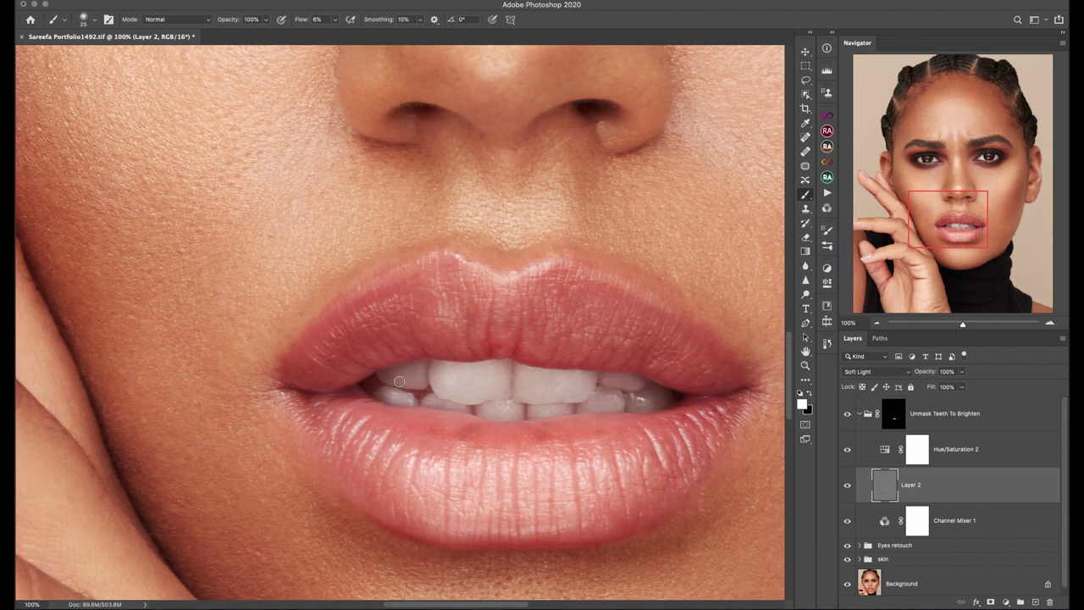
drag(455, 406, 500, 408)
Step: Collapse the Unmask Teeth To Brighten group and compare the portrait with the group hidden and shown
key(super+minus)
key(super+minus)
click(860, 413)
click(846, 414)
click(846, 414)
key(ctrl+minus)
key(ctrl+minus)
key(ctrl+minus)
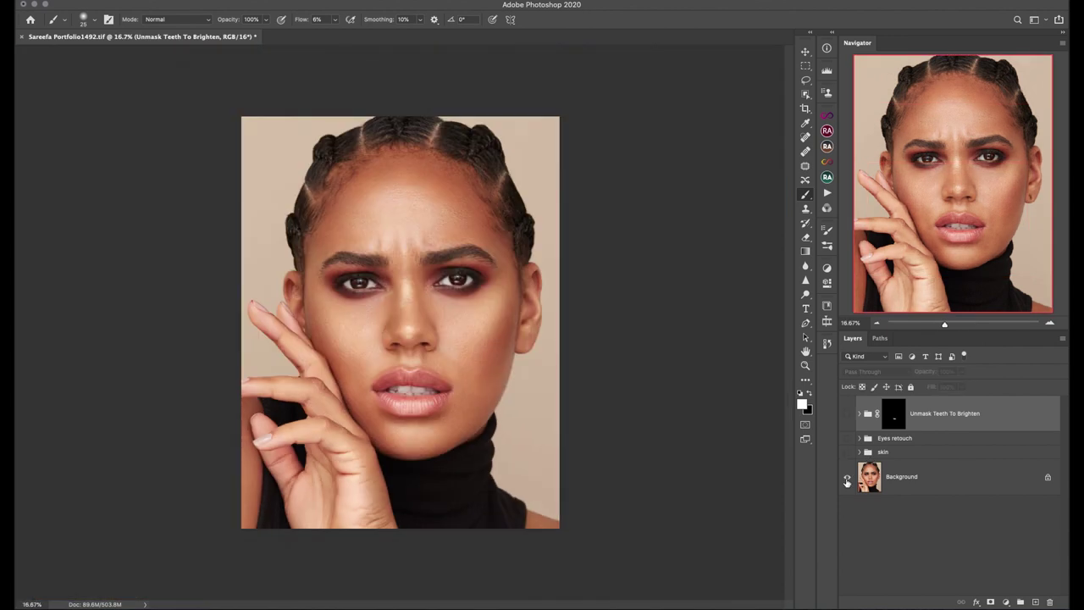
Step: Rename the merged layer above the makeup and hair group as "liquify" and open the Liquify filter on it
key(ctrl+plus)
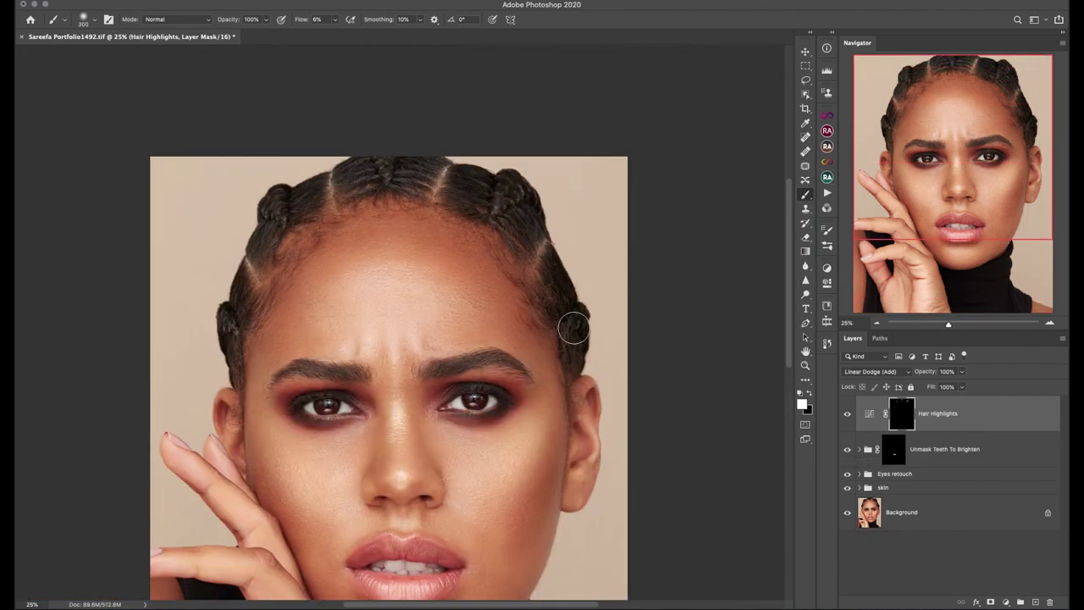
text(Squ)
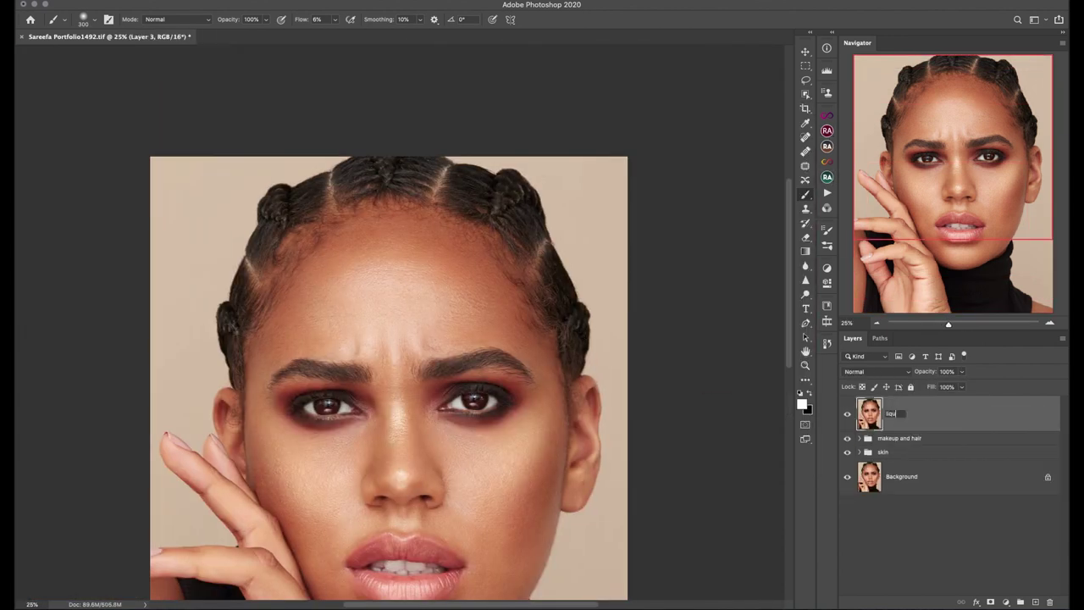
key(Return)
key(ctrl+shift+x)
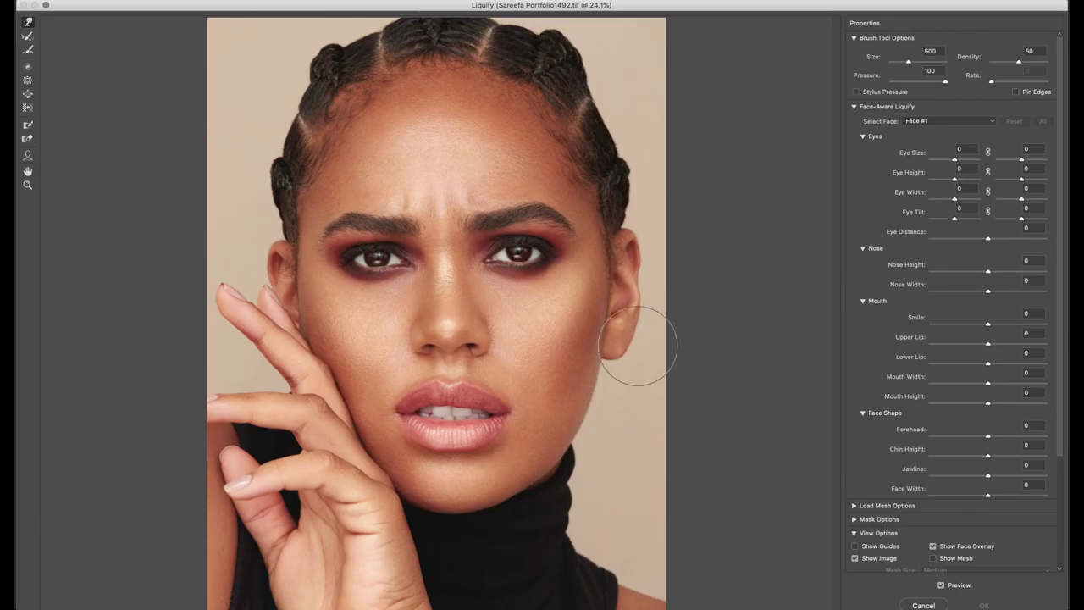
Step: Reshape the outline and corners of the lips with the Forward Warp tool, using brush sizes of 80 and 50
key(ctrl+minus)
key(ctrl+plus)
key(ctrl+plus)
key(ctrl+plus)
key(ctrl+plus)
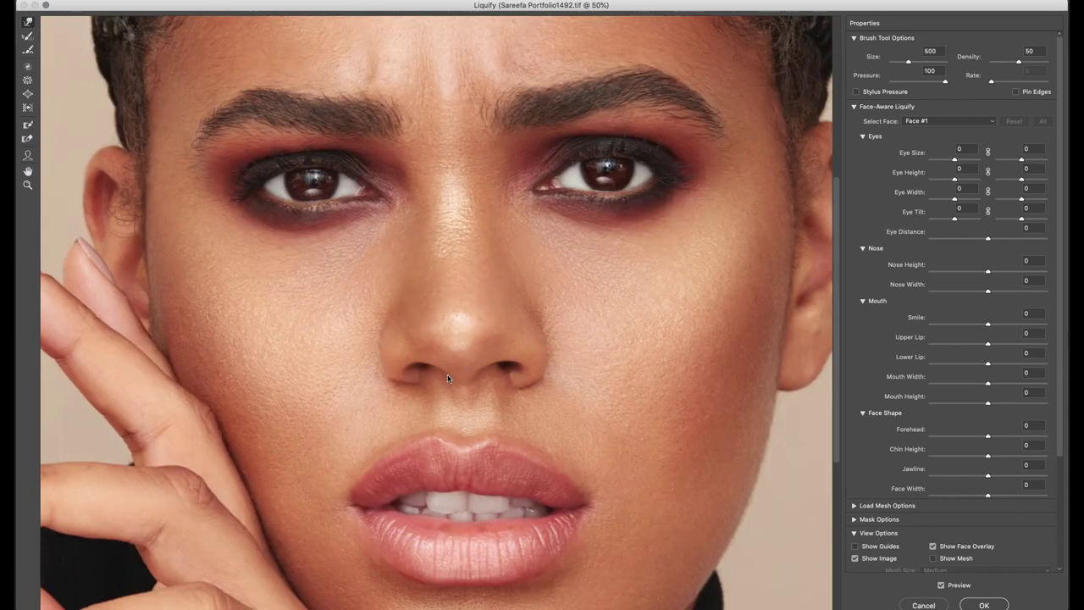
drag(451, 508, 439, 312)
key(bracketleft)
key(bracketleft)
key(bracketleft)
key(bracketleft)
key(bracketleft)
key(bracketleft)
key(bracketleft)
key(bracketleft)
key(bracketleft)
key(bracketright)
key(bracketright)
key(bracketright)
key(ctrl+plus)
key(bracketleft)
key(bracketleft)
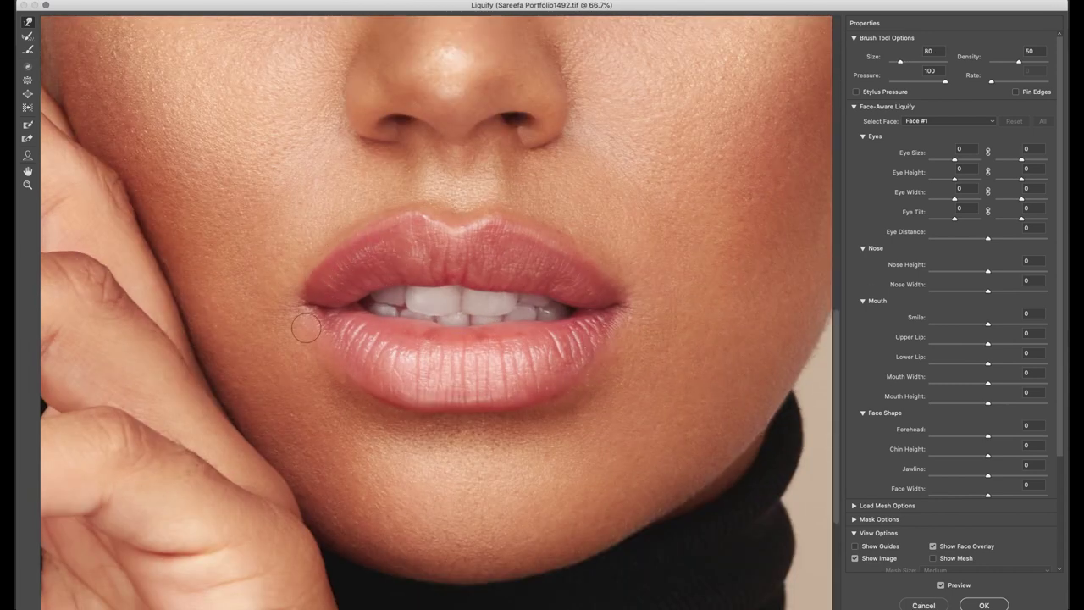
key(bracketright)
key(bracketright)
key(bracketright)
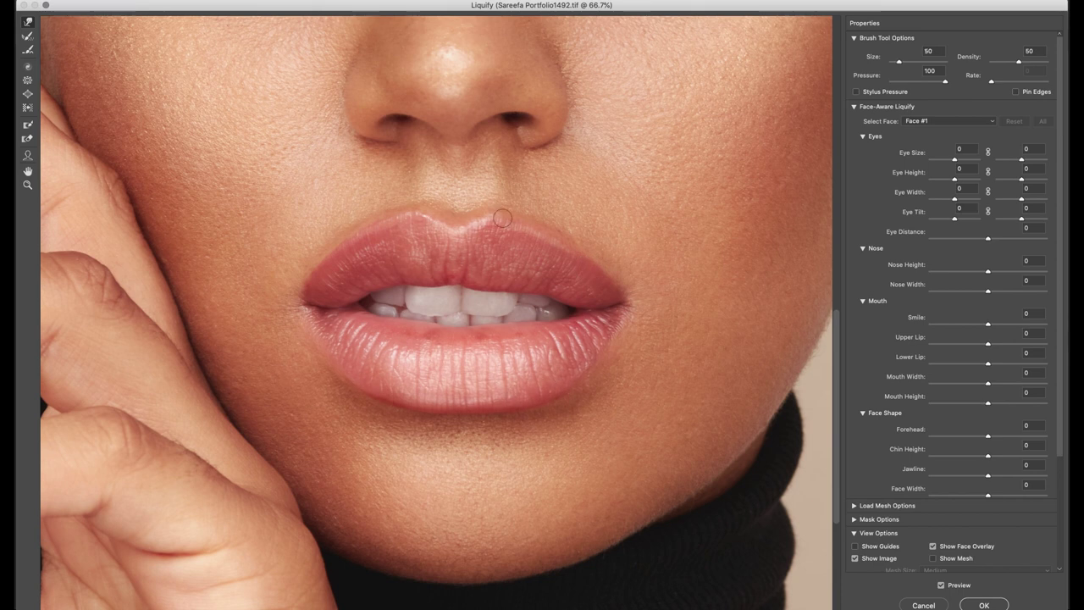
Step: Refine the lower face with the Forward Warp tool, enlarging the brush to 600 and then reducing it
key(ctrl+minus)
key(ctrl+minus)
key(bracketright)
key(bracketright)
key(bracketright)
key(bracketright)
key(bracketright)
key(bracketright)
key(bracketright)
key(bracketright)
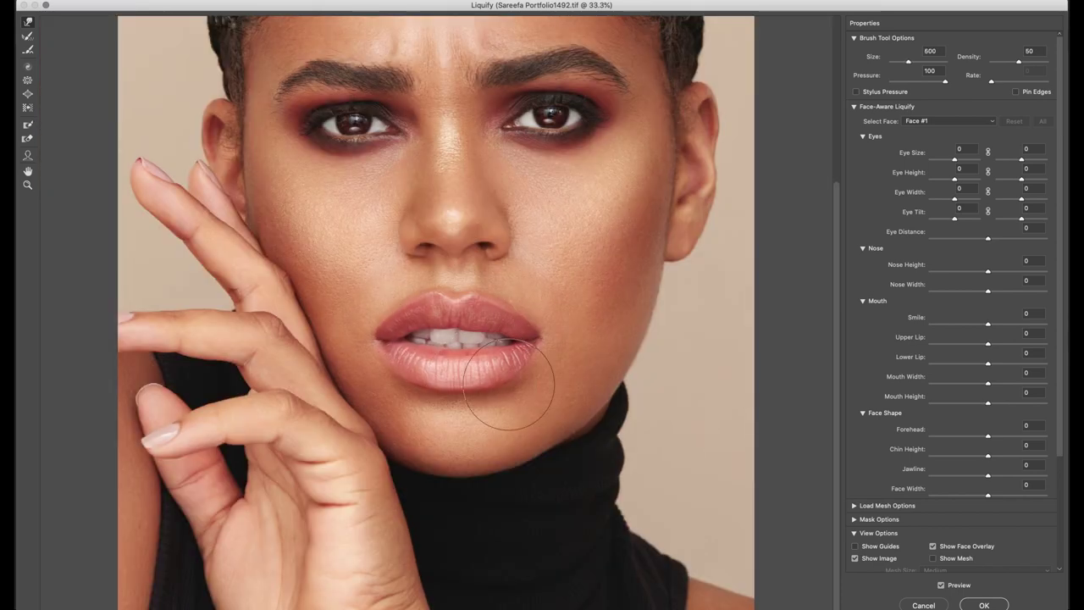
key(bracketleft)
key(bracketleft)
key(bracketleft)
key(bracketleft)
key(bracketleft)
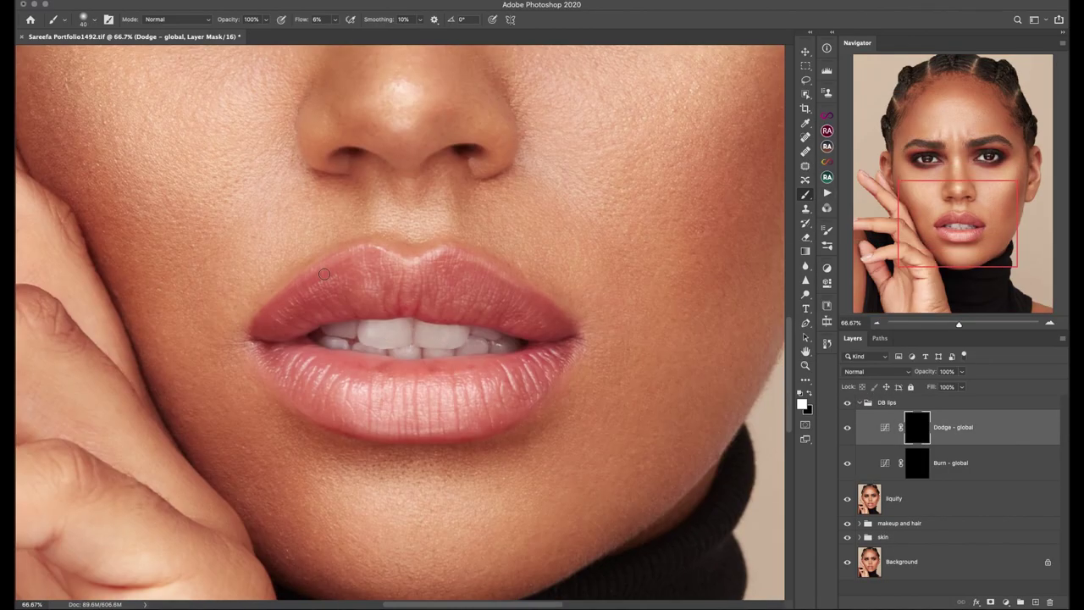
Step: Brighten the lower lip's upper edge and the upper lip peaks with white at 6% flow on the Dodge - global mask
key(bracketleft)
key(bracketleft)
key(bracketleft)
drag(295, 346, 425, 364)
drag(386, 296, 371, 257)
drag(442, 259, 470, 268)
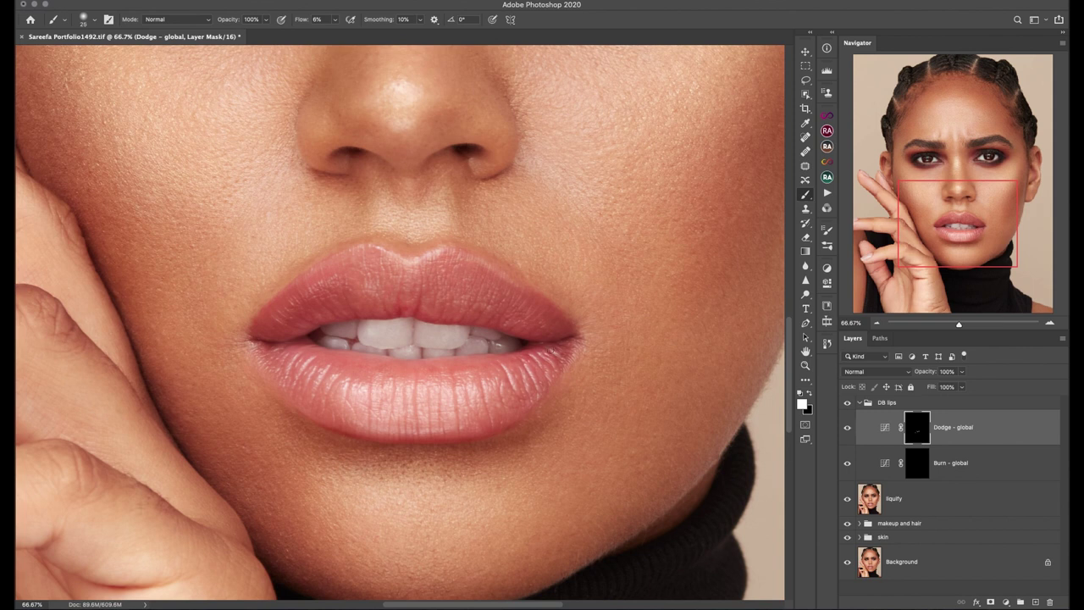
Step: Darken the outer parts of the lips with white at 1% flow on the Burn - global mask, then reselect Dodge - global
key(alt+bracketleft)
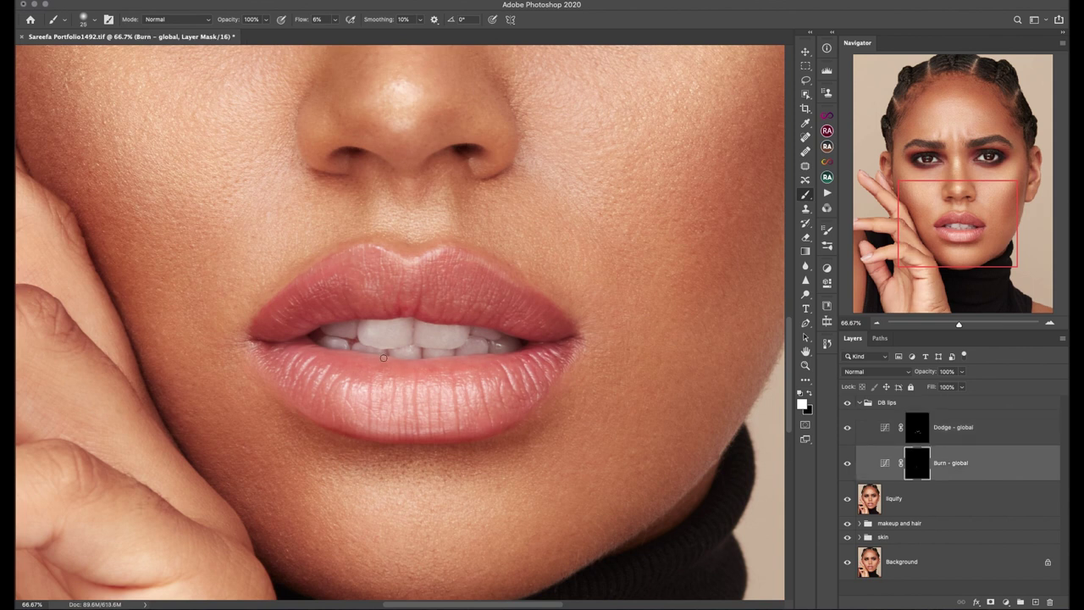
key(super+minus)
key(super+minus)
drag(335, 19, 332, 21)
mouse_move(341, 341)
mouse_down()
mouse_move(357, 355)
mouse_move(349, 328)
mouse_up()
key(bracketright)
drag(469, 334, 457, 323)
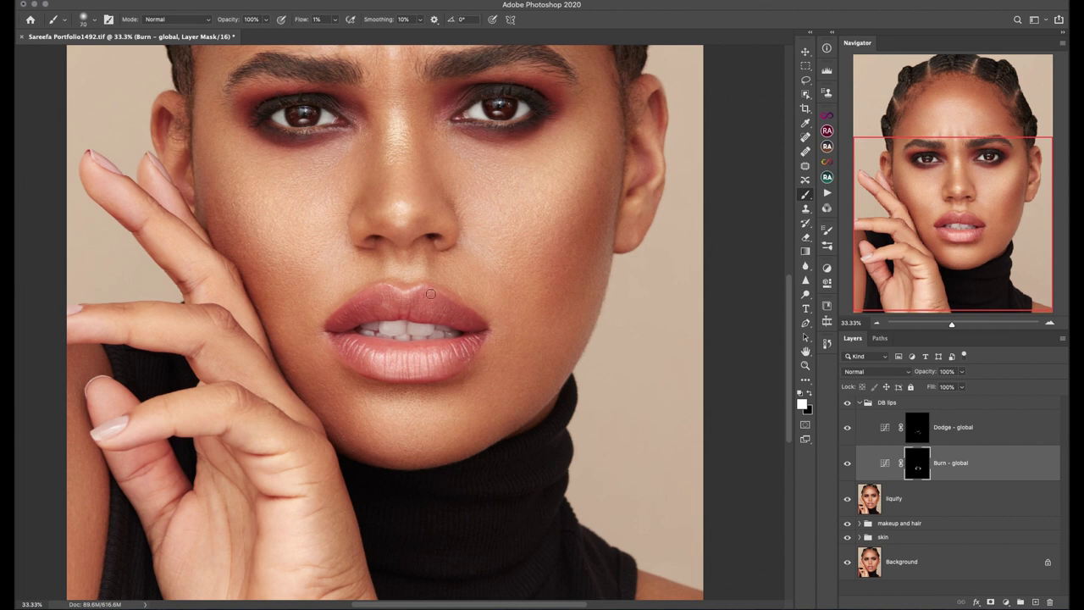
key(alt+bracketright)
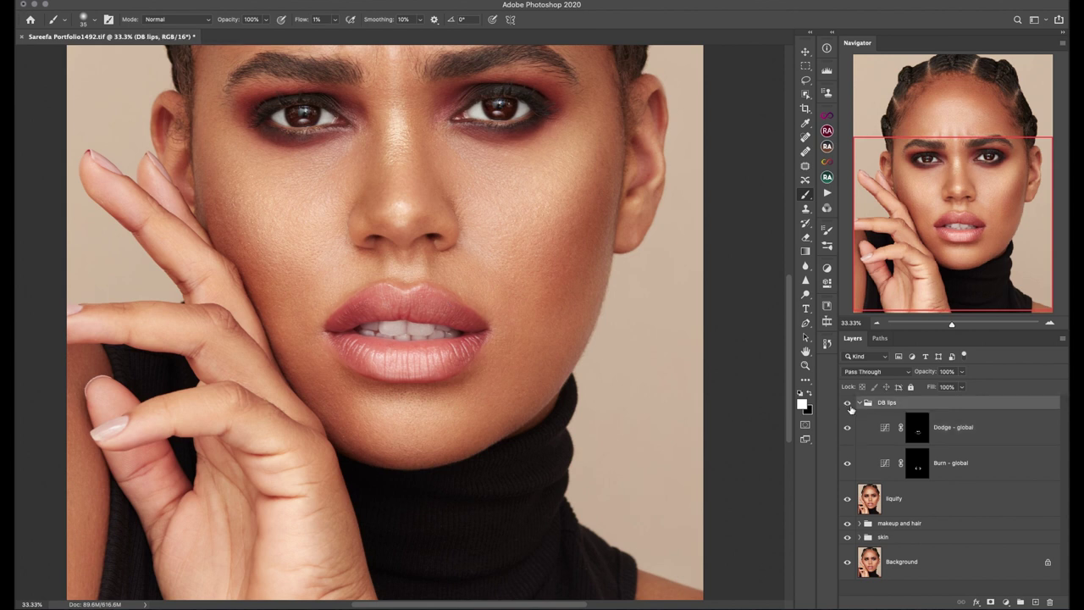
Step: Continue darkening the lips with white at 1% flow on the Burn - global mask in the DB lips group
key(ctrl+minus)
click(917, 463)
key(super+plus)
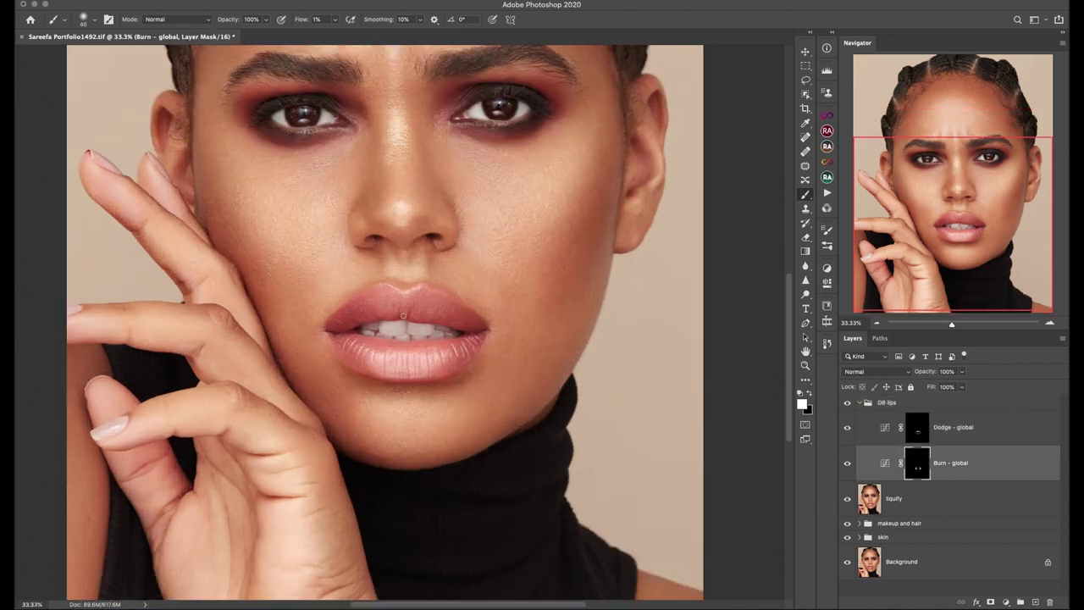
Step: Add a Color mode layer above the DB lips group and paint sampled lip colour over the corner of the lower lip
click(886, 403)
click(1034, 602)
key(shift+alt+c)
alt+click(340, 340)
drag(340, 339, 373, 359)
Step: Shape the facial skin with white at 1% flow, alternating between the Dodge - global and Burn - global masks in the DB skin group
key(bracketleft)
key(bracketleft)
key(bracketleft)
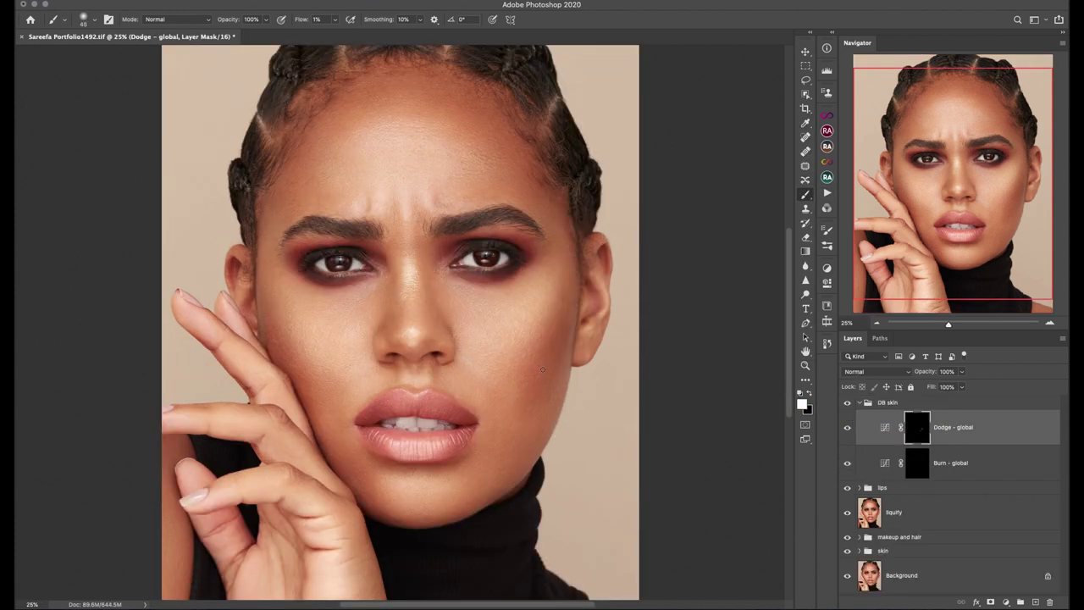
key(alt+bracketleft)
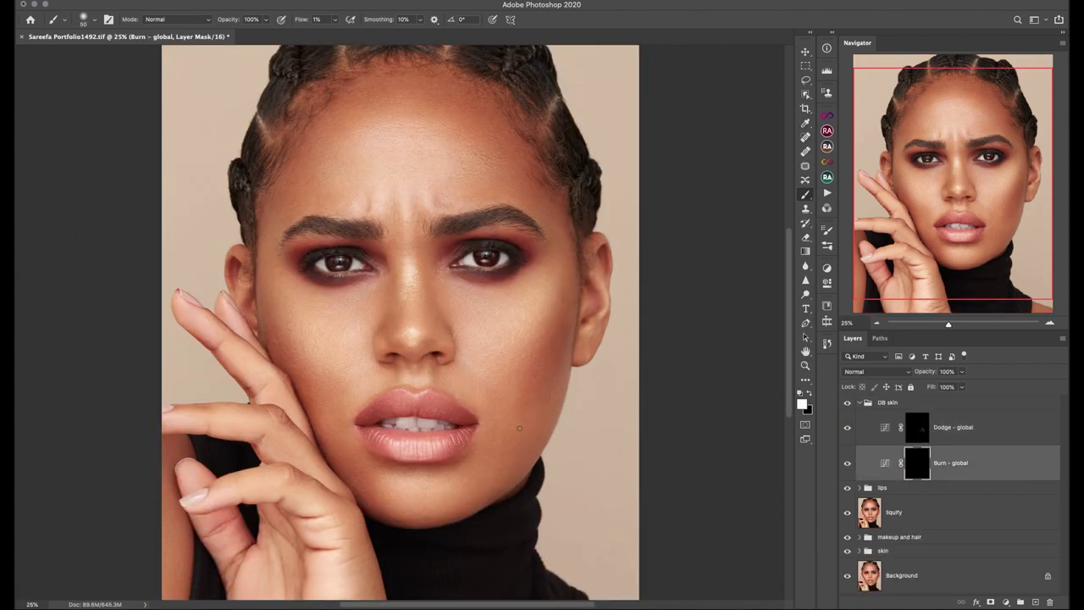
key(alt+bracketright)
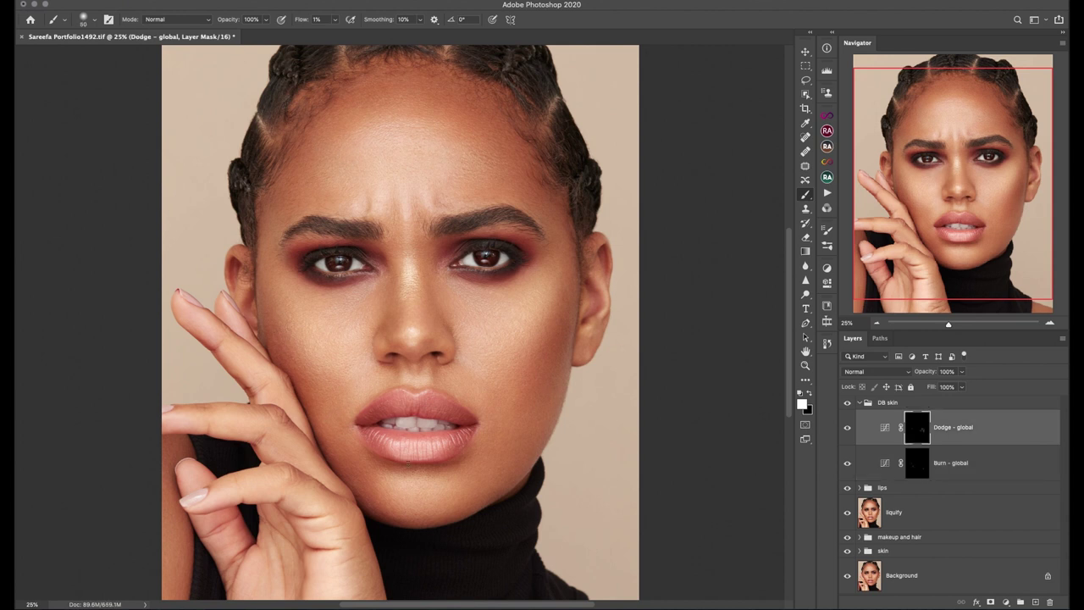
key(super+equal)
key(super+minus)
Step: Darken fine areas around the nose with a small brush on the DB skin group's Burn - global mask
key(alt+bracketleft)
key(super+equal)
key(super+equal)
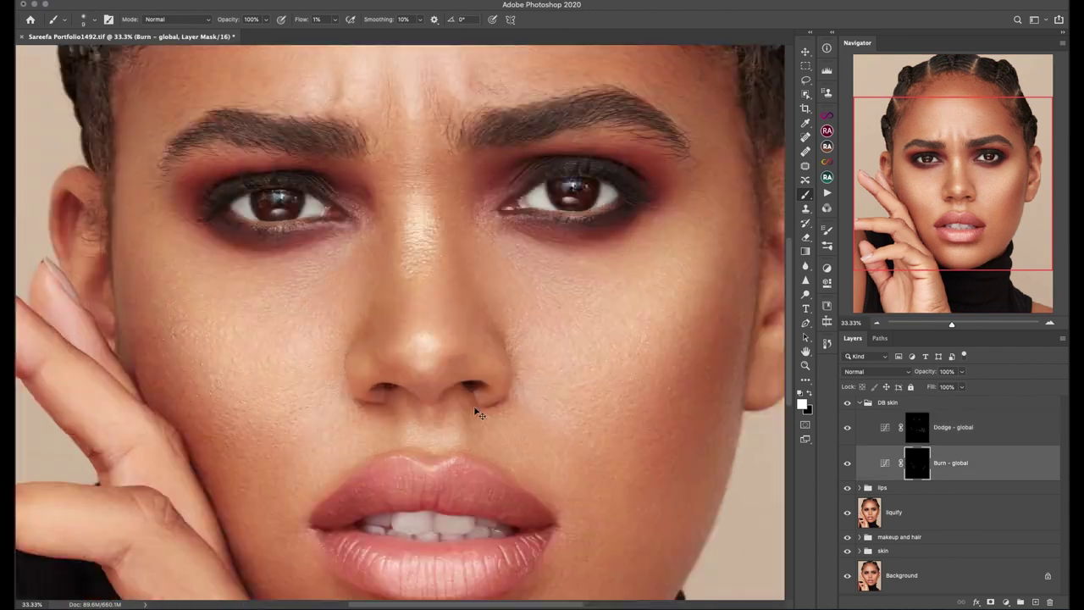
drag(476, 411, 413, 293)
key(super+equal)
key(super+equal)
Step: Add a new layer above Dodge - global and clean up the skin around the nose and mouth with the Spot Healing Brush
key(alt+bracketright)
key(super+shift+alt+n)
key(j)
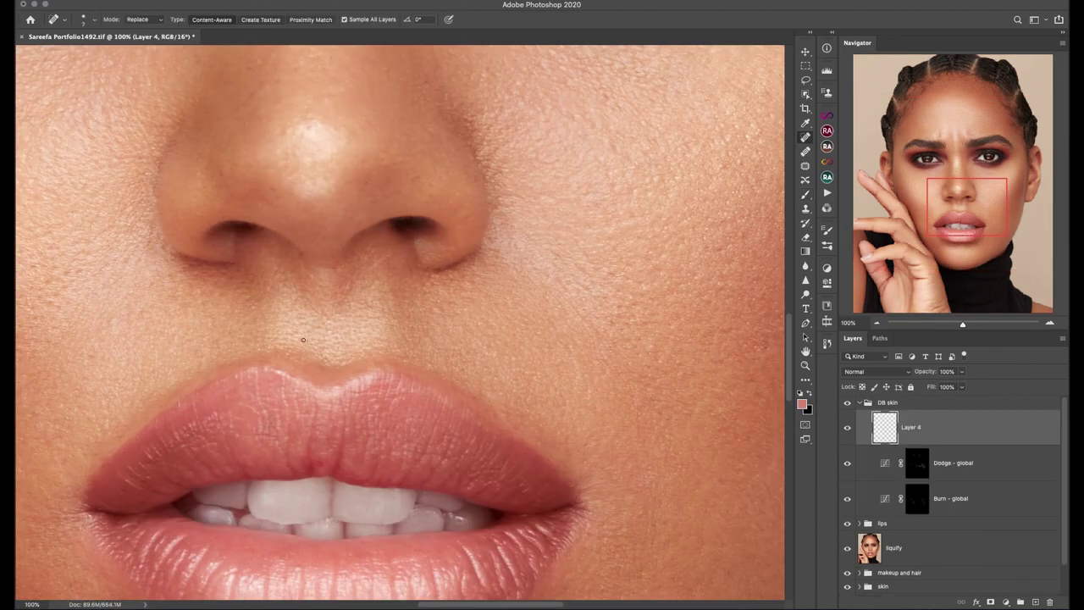
drag(297, 529, 359, 168)
Step: Brighten the skin around the mouth with white at 1% flow on the DB skin group's Dodge - global mask
key(super+0)
key(super+equal)
key(super+equal)
key(alt+bracketleft)
key(alt+bracketleft)
key(b)
key(alt+bracketright)
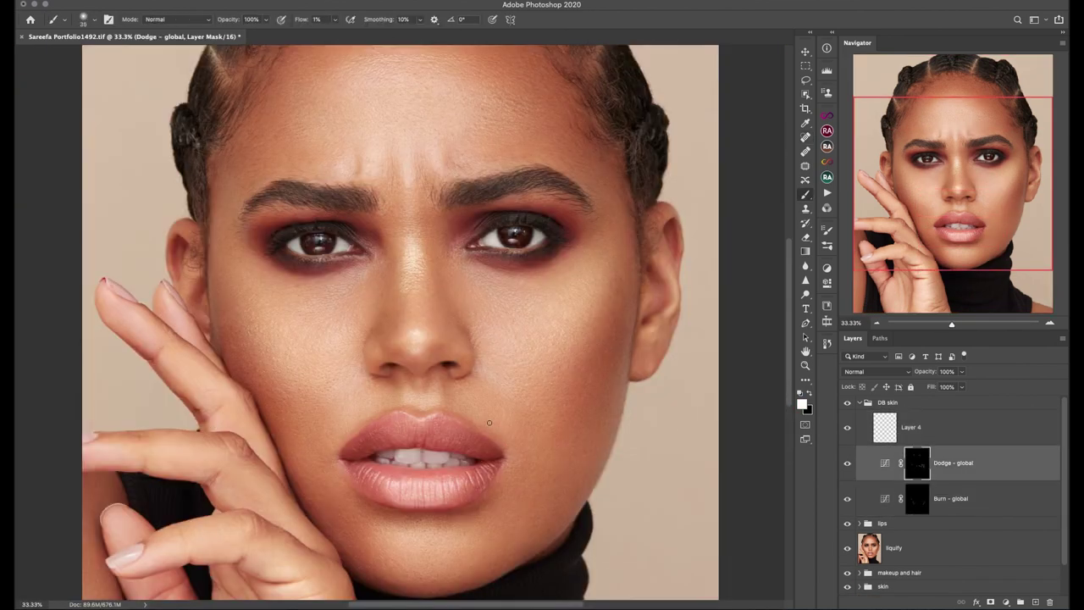
key(super+minus)
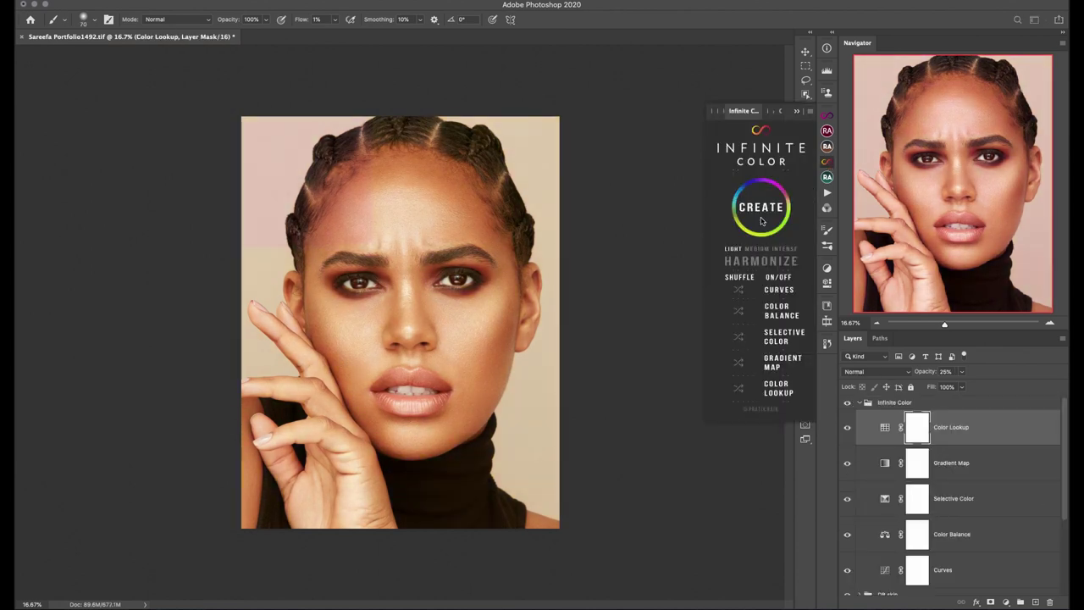
Step: Compare the portrait with and without the Infinite Color group, and generate several new colour grade variations
click(848, 403)
click(847, 403)
click(847, 403)
click(848, 403)
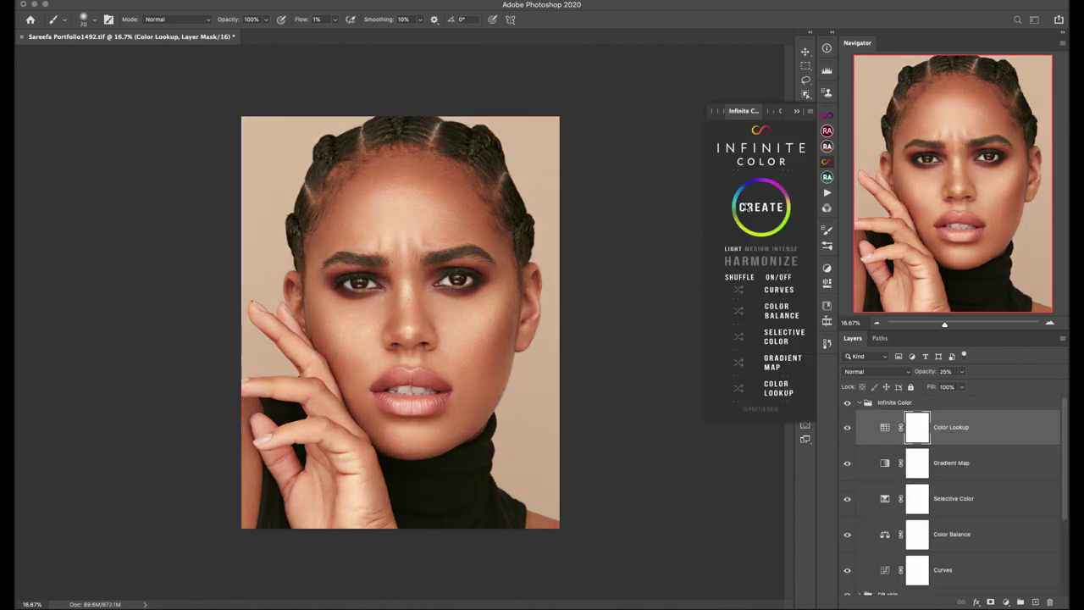
click(775, 211)
click(776, 211)
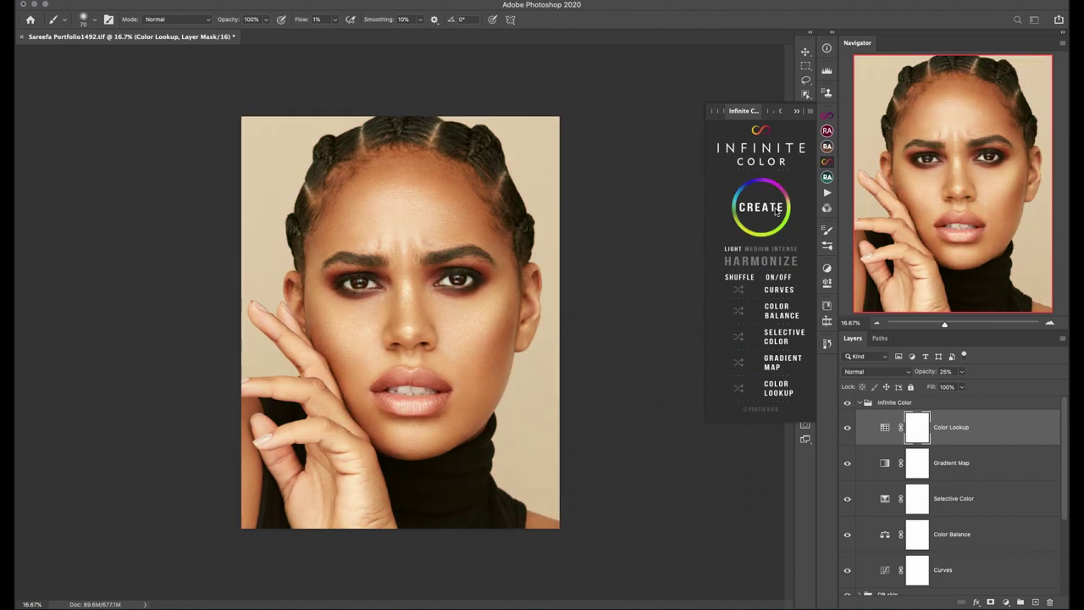
click(776, 211)
click(776, 212)
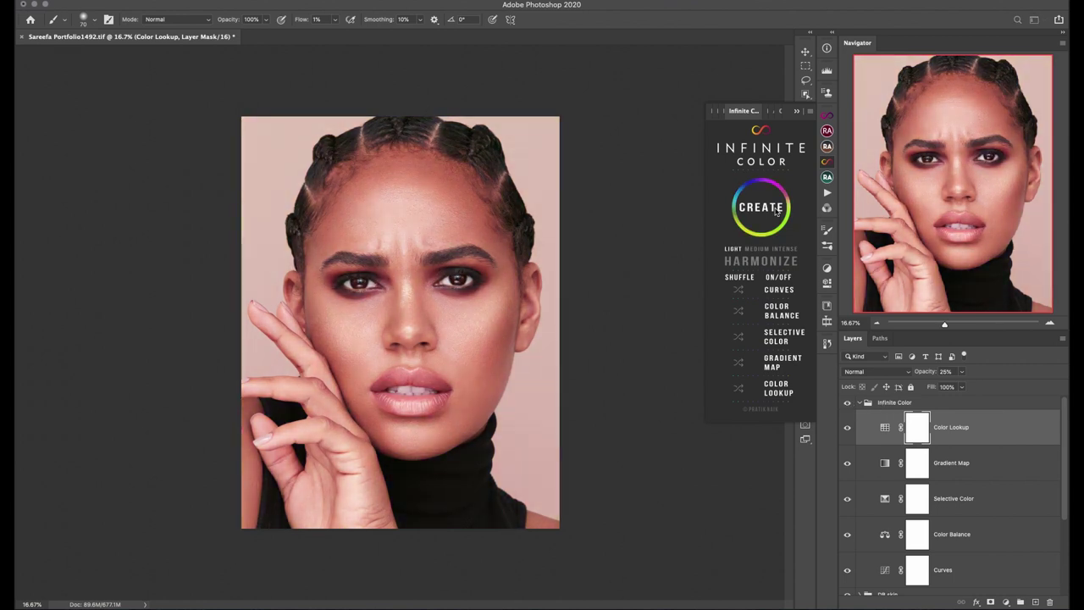
click(775, 211)
click(776, 211)
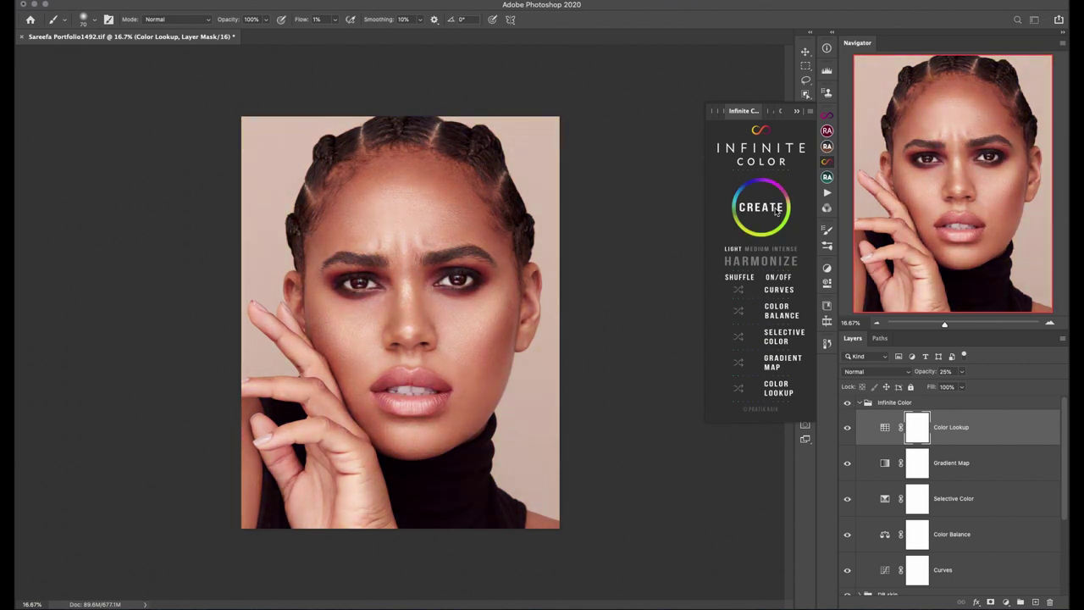
click(775, 211)
Step: Set the Infinite Color group's opacity to 52%, collapse it and rename it ICP 1
click(894, 402)
drag(962, 373, 938, 388)
click(859, 403)
double_click(894, 402)
text(ICP 1)
key(Return)
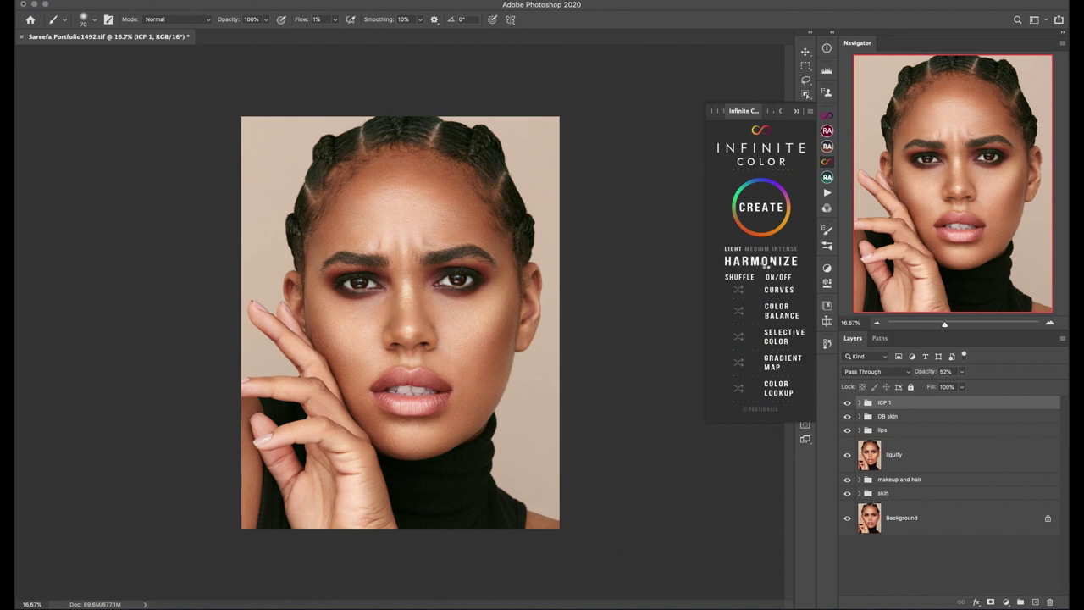
Step: Add a second Infinite Color grade above ICP 1 with Harmonize, and generate a new variation of it
click(768, 262)
click(826, 49)
click(798, 45)
click(857, 403)
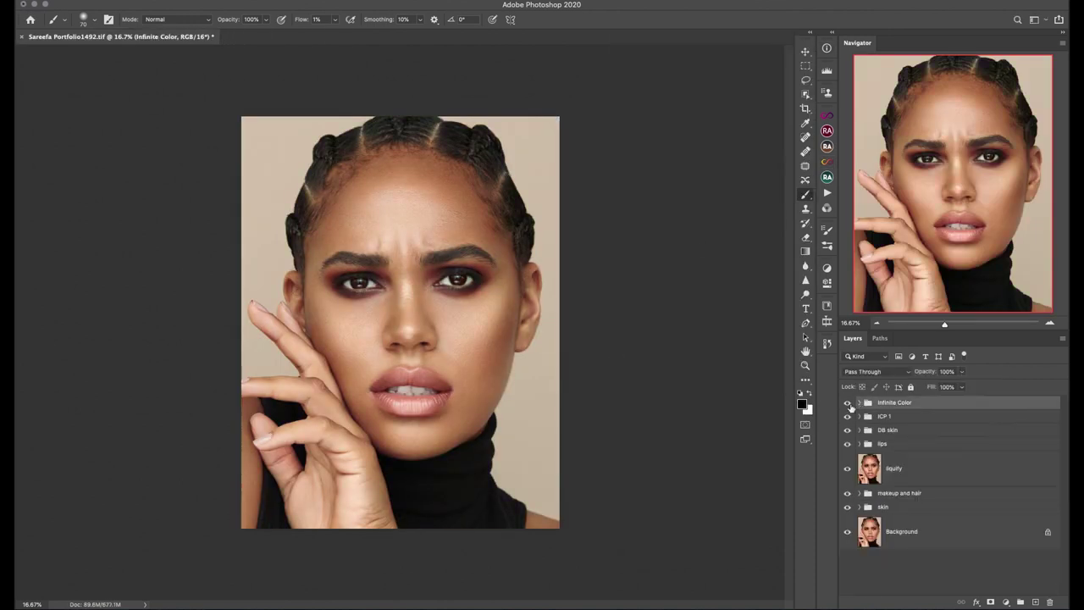
click(859, 402)
click(826, 162)
click(765, 222)
Step: Combine the Infinite Color and ICP 1 groups into a group named color at 68% opacity
click(860, 402)
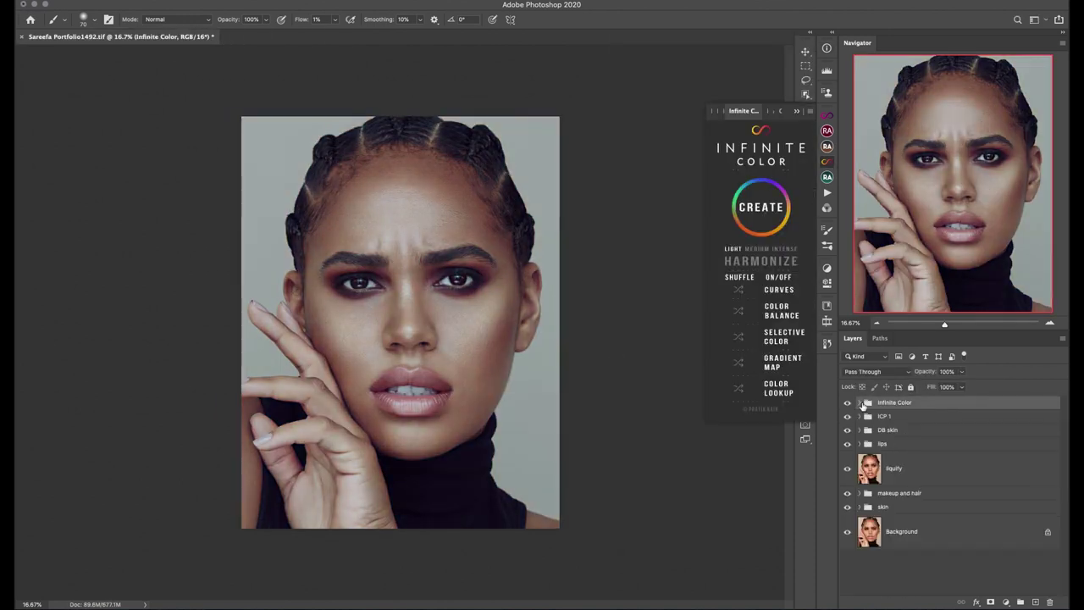
click(859, 402)
scroll(884, 474, down, 5)
click(891, 450)
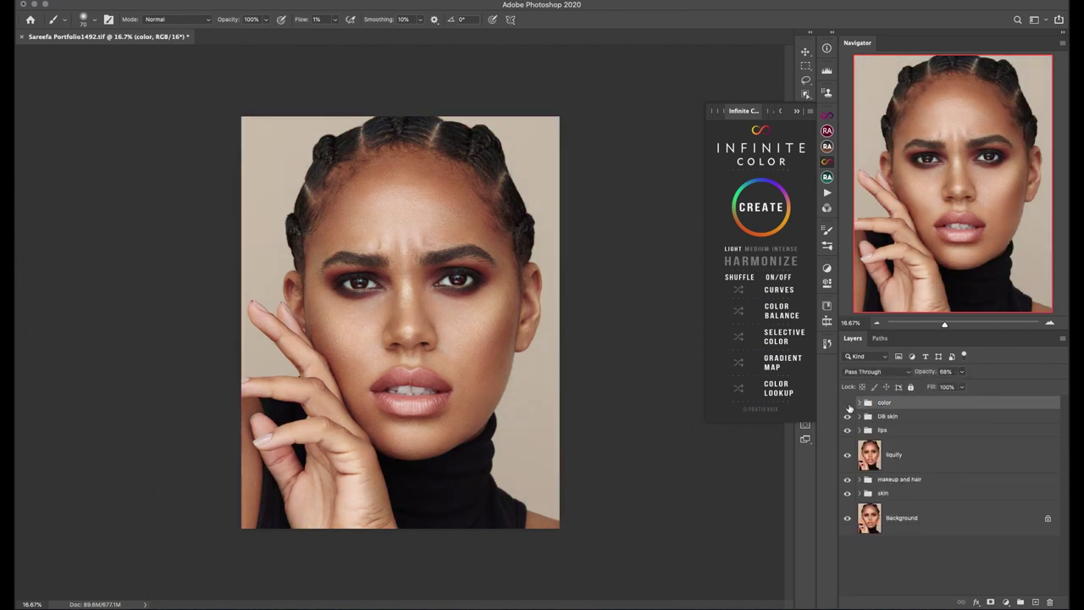
Step: Compare the image with and without the color group, and run the action that adds the HELP and DB micro groups
click(797, 110)
click(848, 403)
click(848, 403)
click(826, 192)
click(747, 351)
click(796, 111)
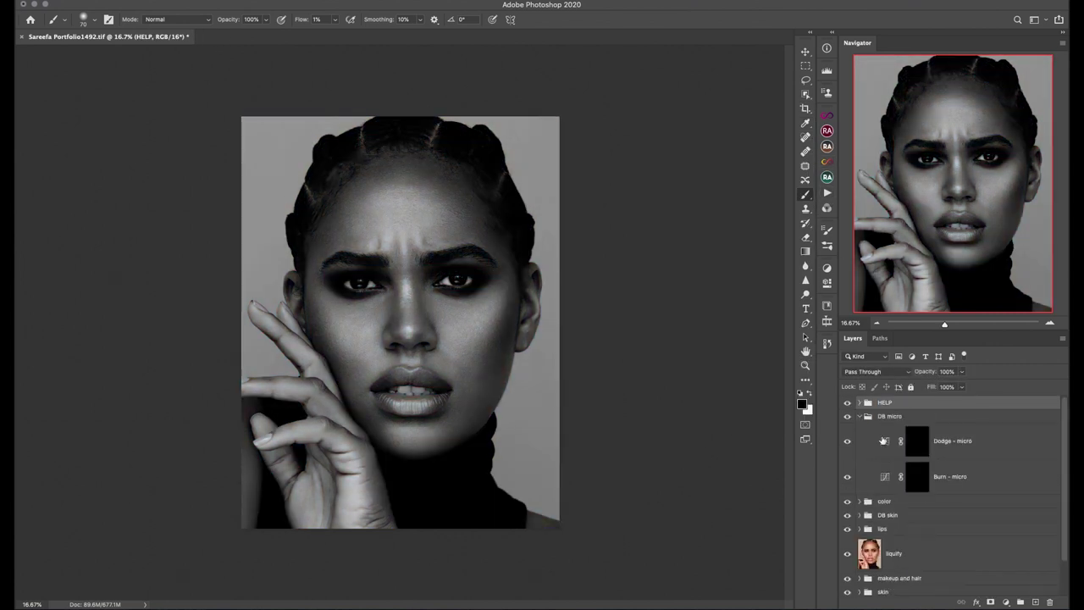
Step: Brighten small uneven patches on the face with white at 1% flow on the Dodge - micro mask, reducing the brush to 40
click(916, 441)
key(super+plus)
key(super+plus)
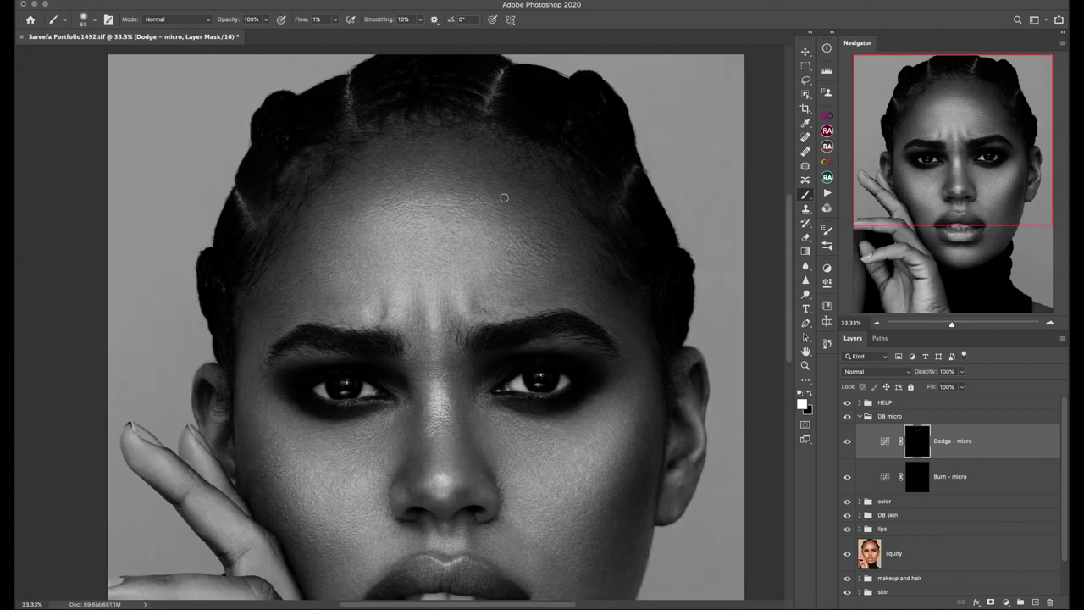
key(bracketleft)
key(bracketleft)
key(bracketleft)
key(bracketleft)
key(super+minus)
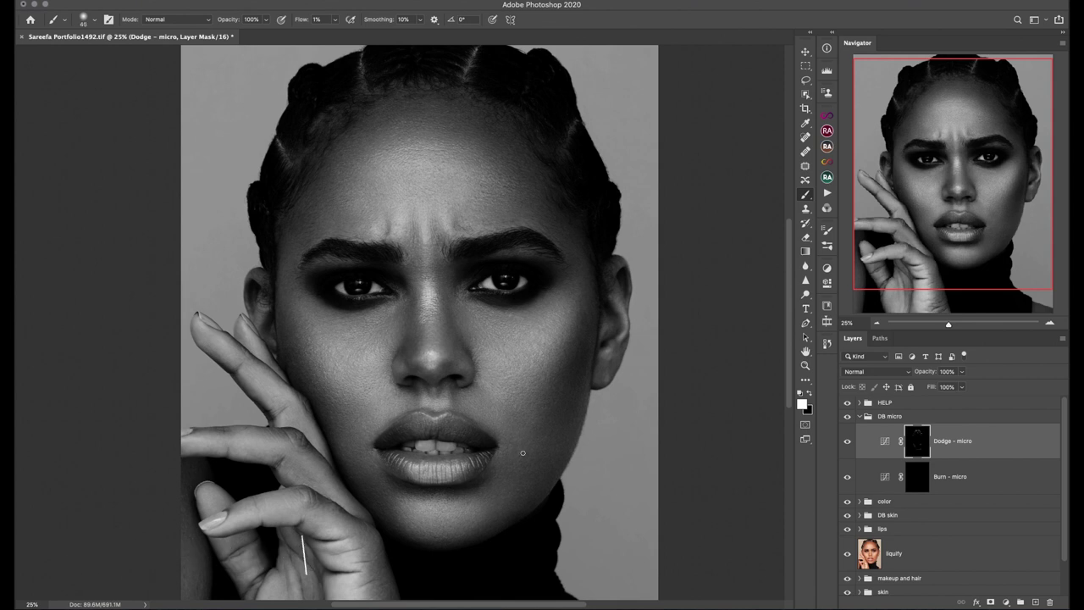
Step: Hide the HELP group, finish retouching on the Dodge - micro mask in colour, and collapse the DB micro group
click(847, 403)
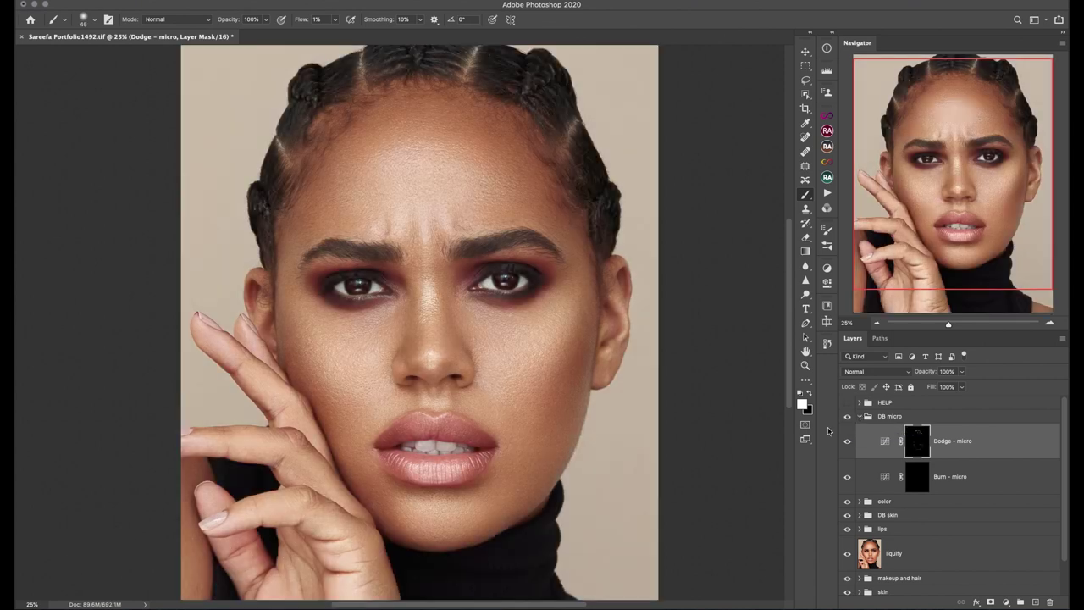
key(ctrl+minus)
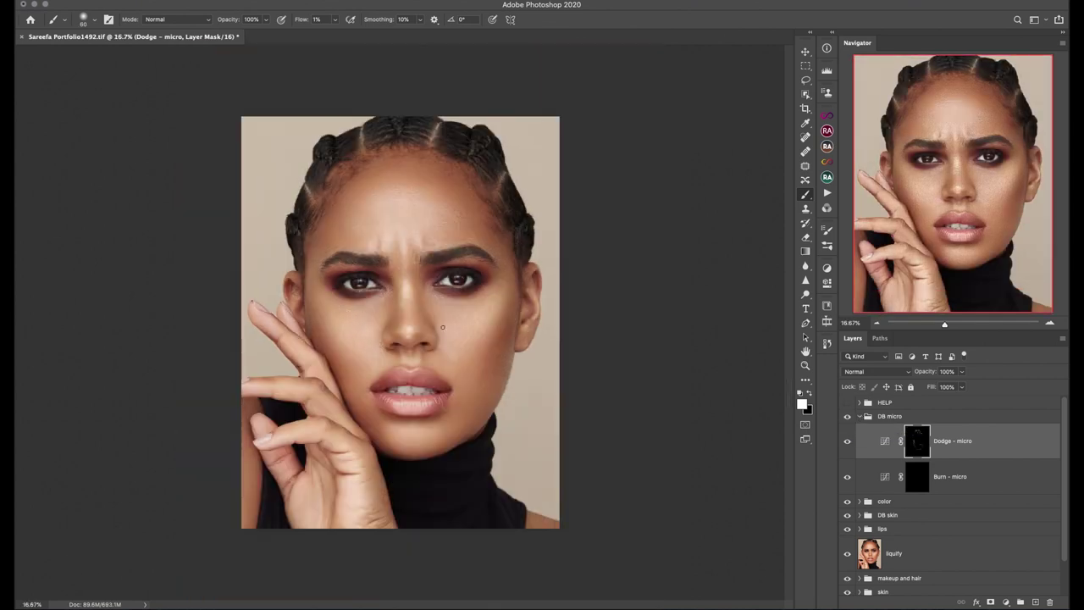
click(858, 416)
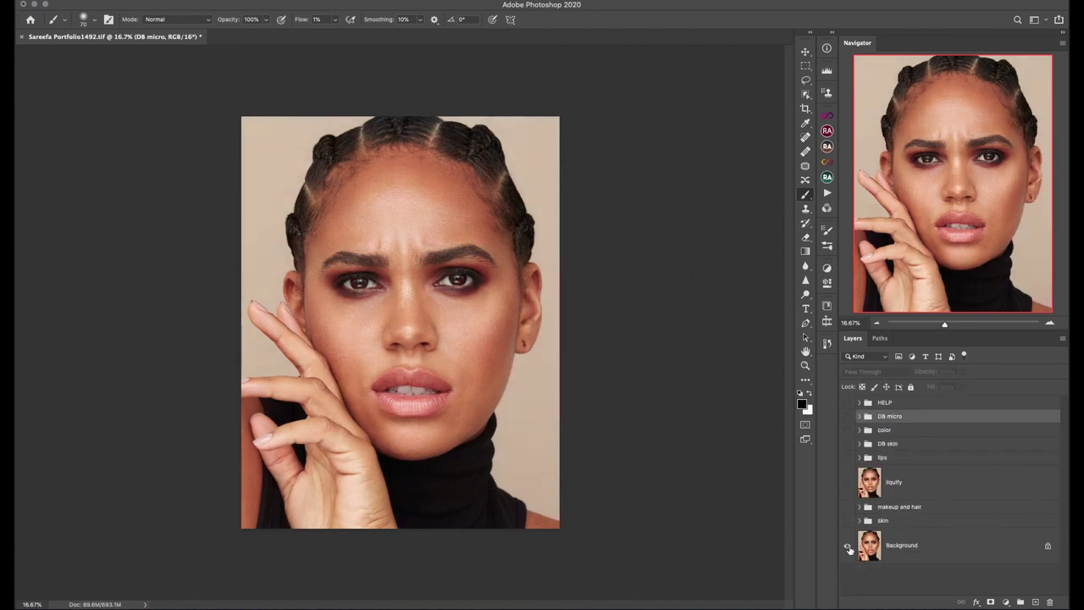
Step: Compare the original Background with the finished retouch up close, and save the document
key(ctrl+plus)
key(ctrl+plus)
key(ctrl+plus)
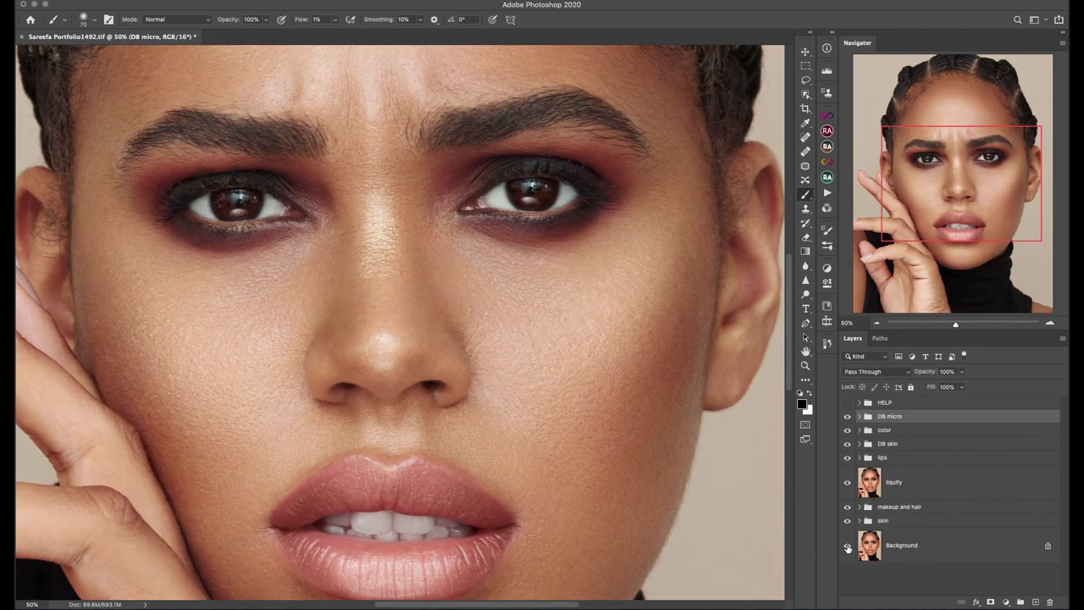
key(ctrl+s)
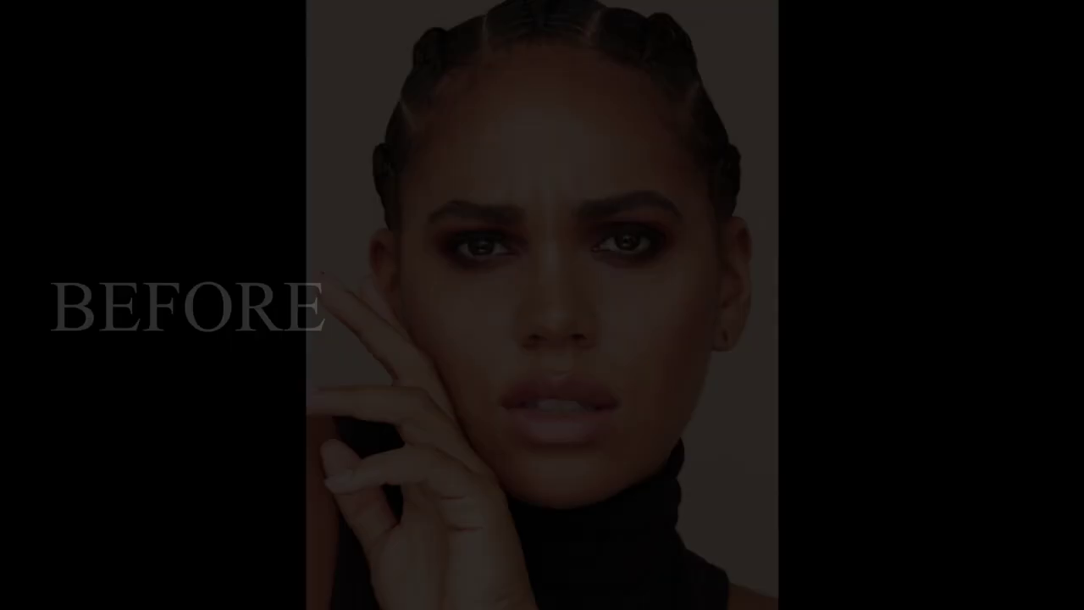